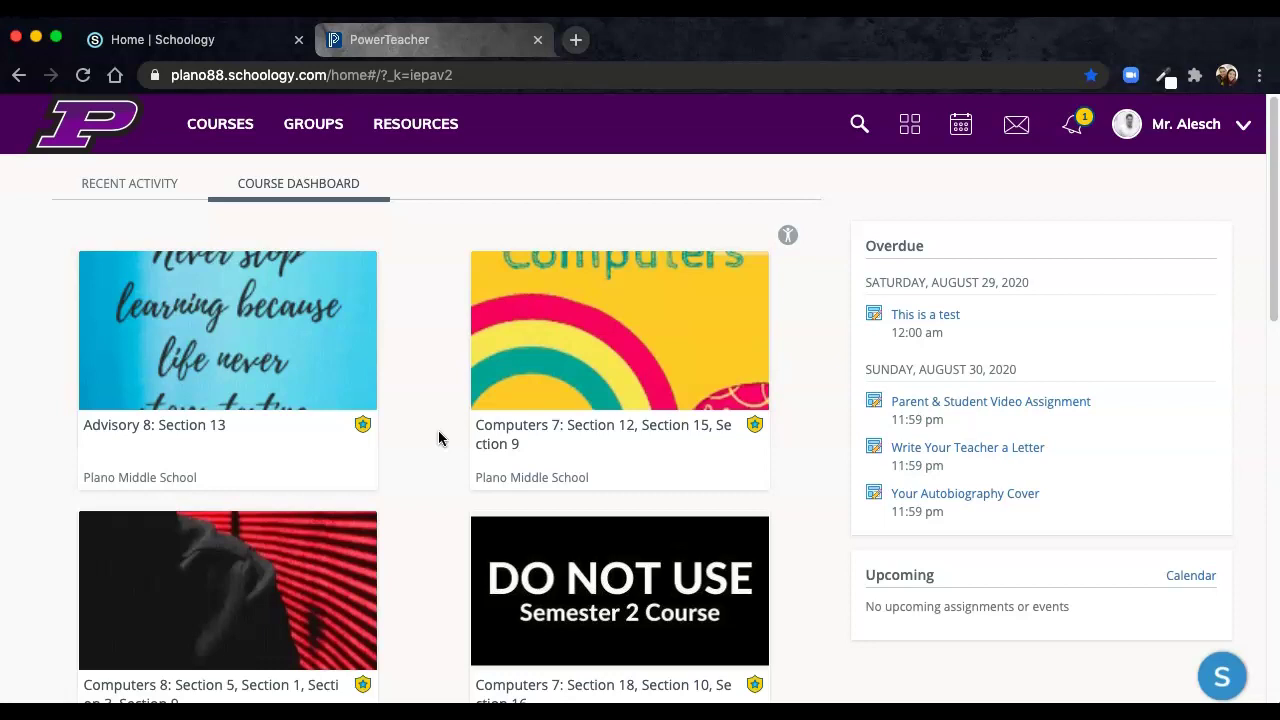
# Step: Open Grade Setup for Computers 8, showing seven CSS-AP categories weighted 14.29% each
pyautogui.click(221, 590)
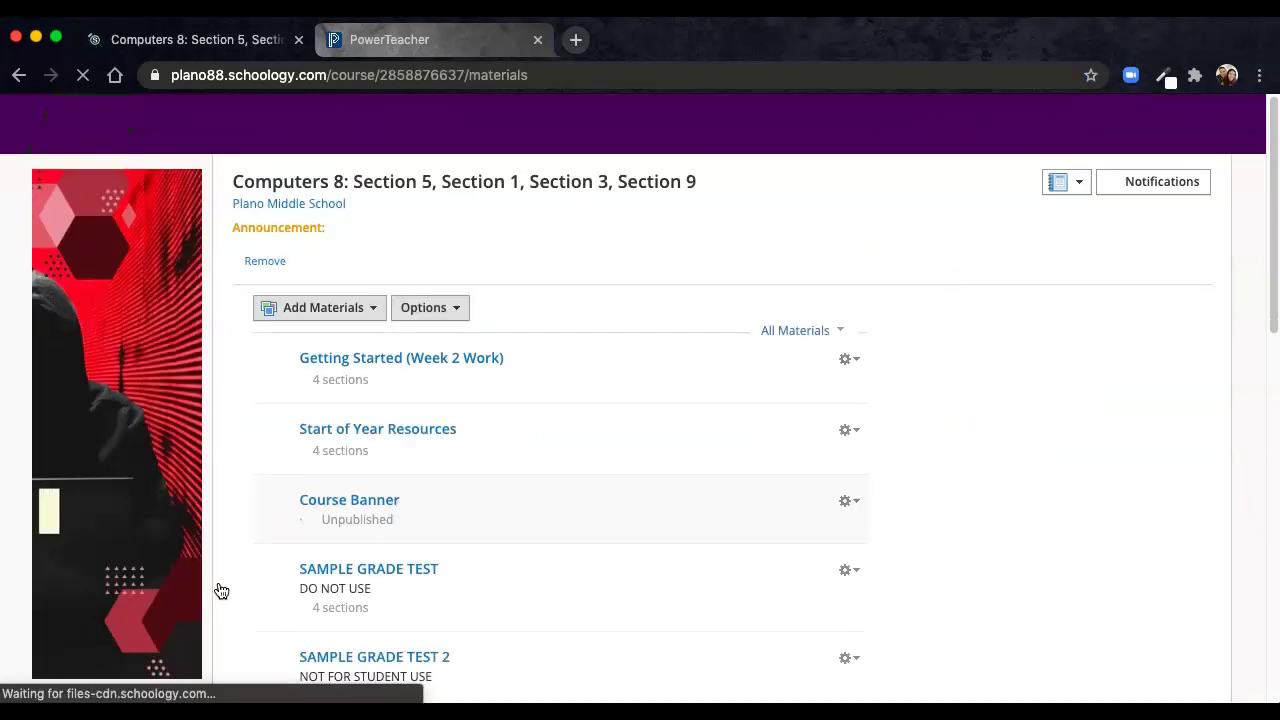
pyautogui.scroll(-5, 245, 470)
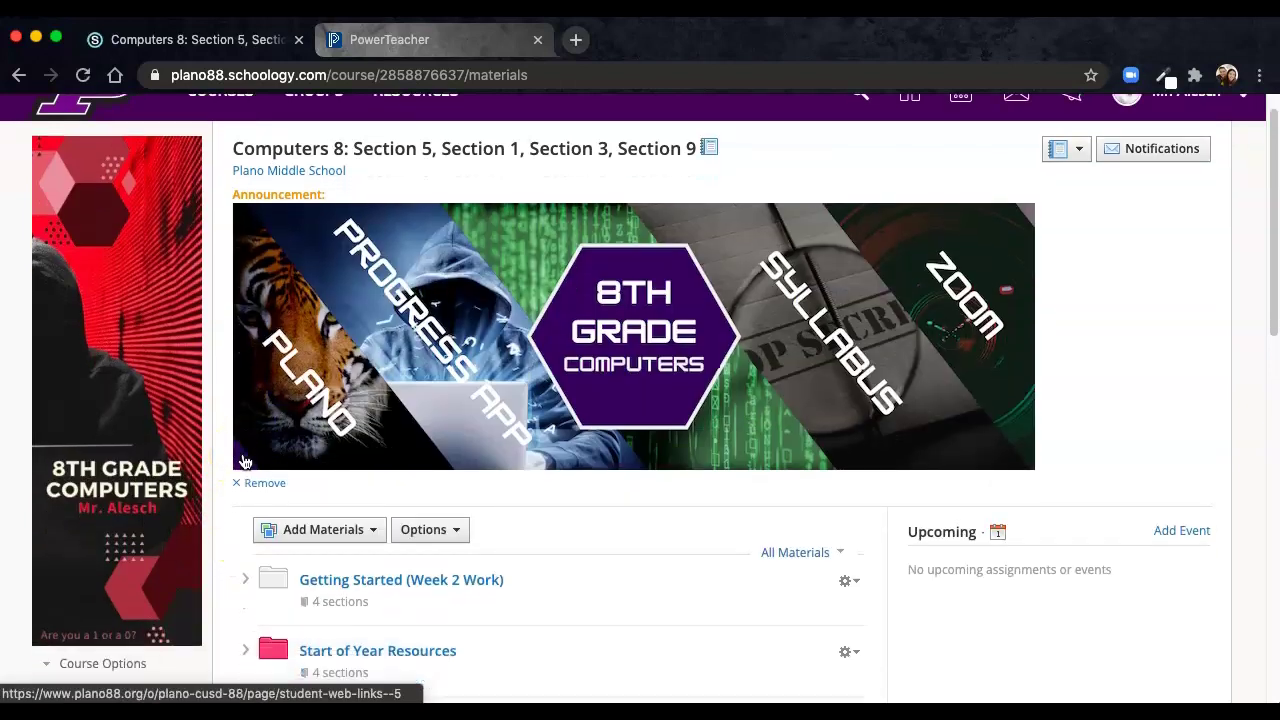
pyautogui.click(100, 527)
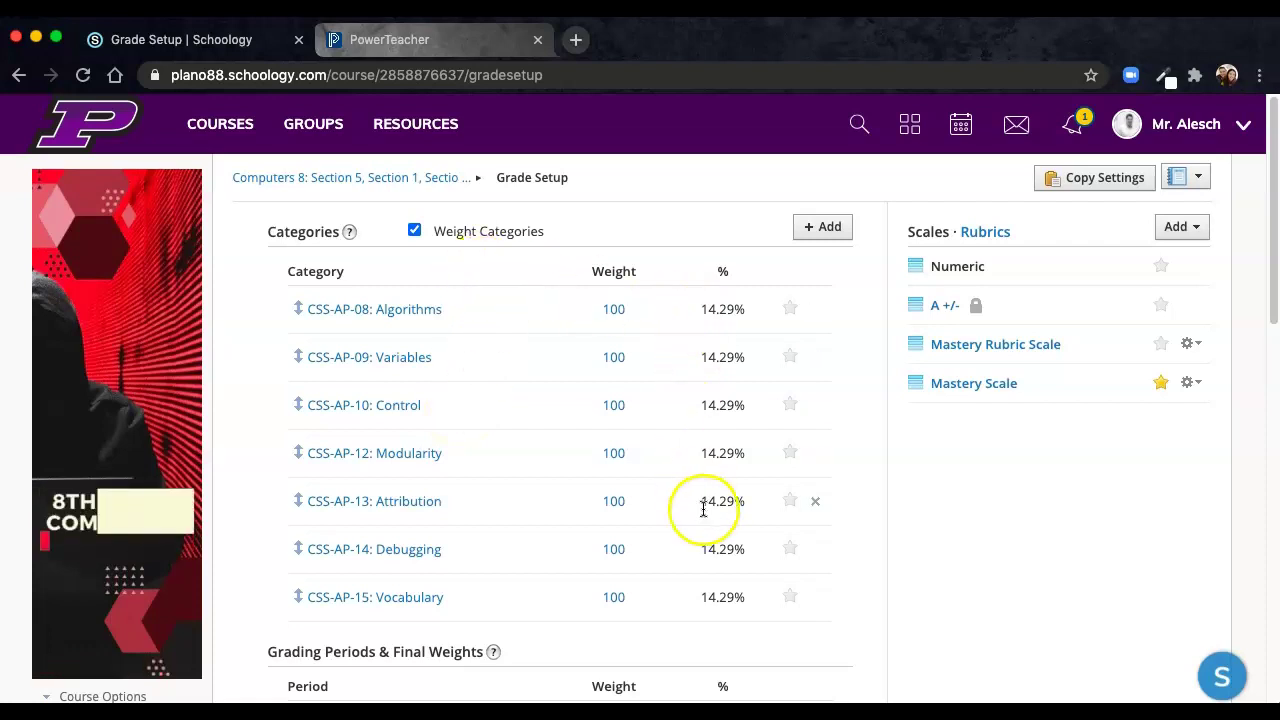
# Step: Launch PowerTeacher Pro, select the 3(M-F) Computers 8 class and open its Grading views
pyautogui.click(425, 45)
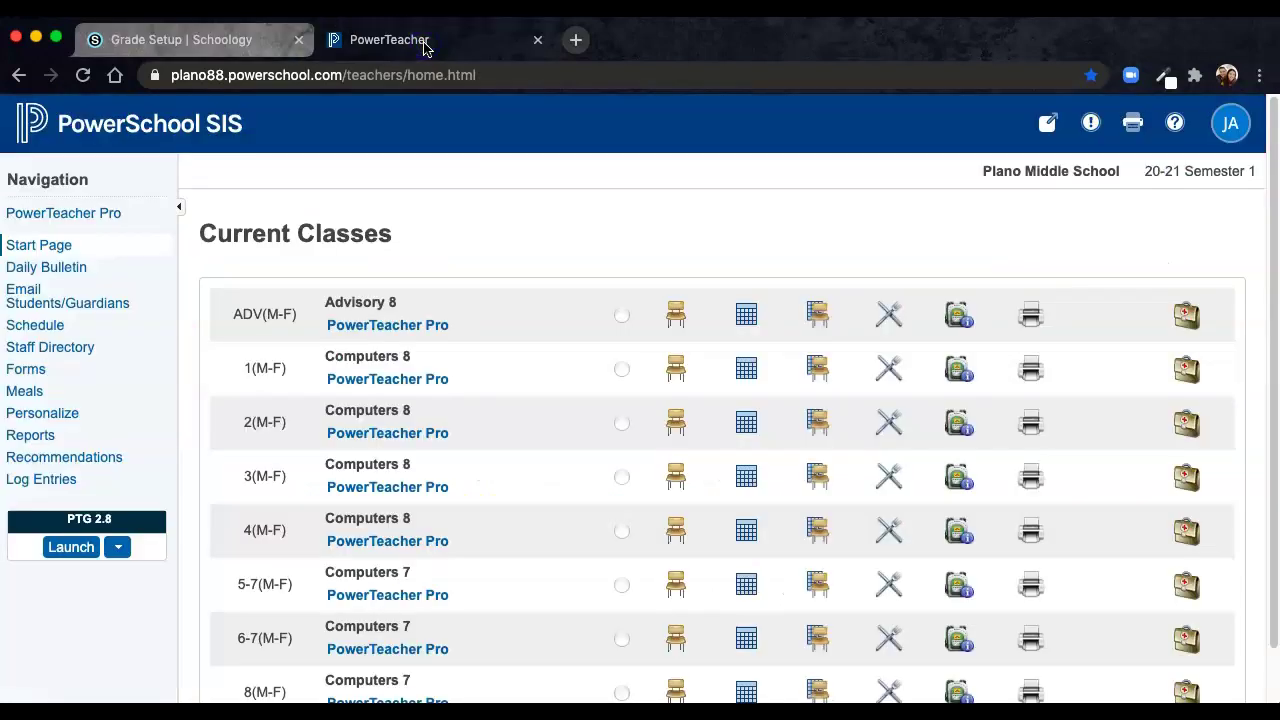
pyautogui.click(78, 213)
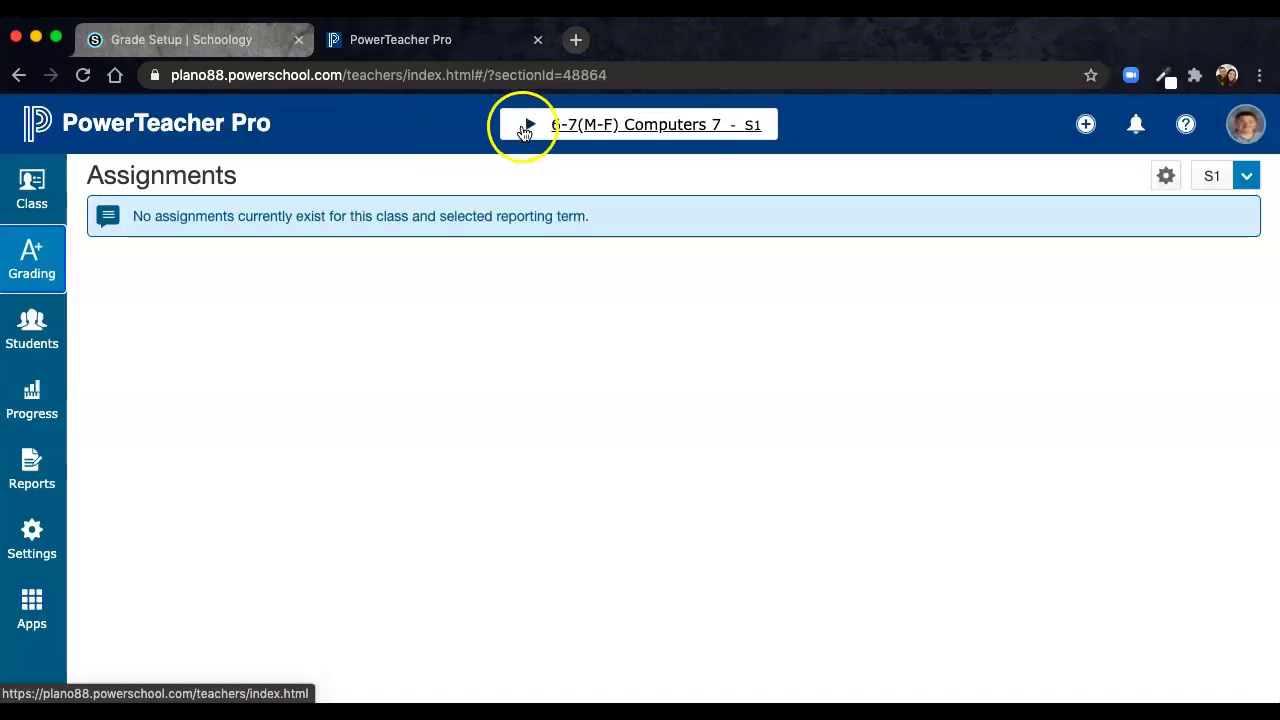
pyautogui.click(525, 124)
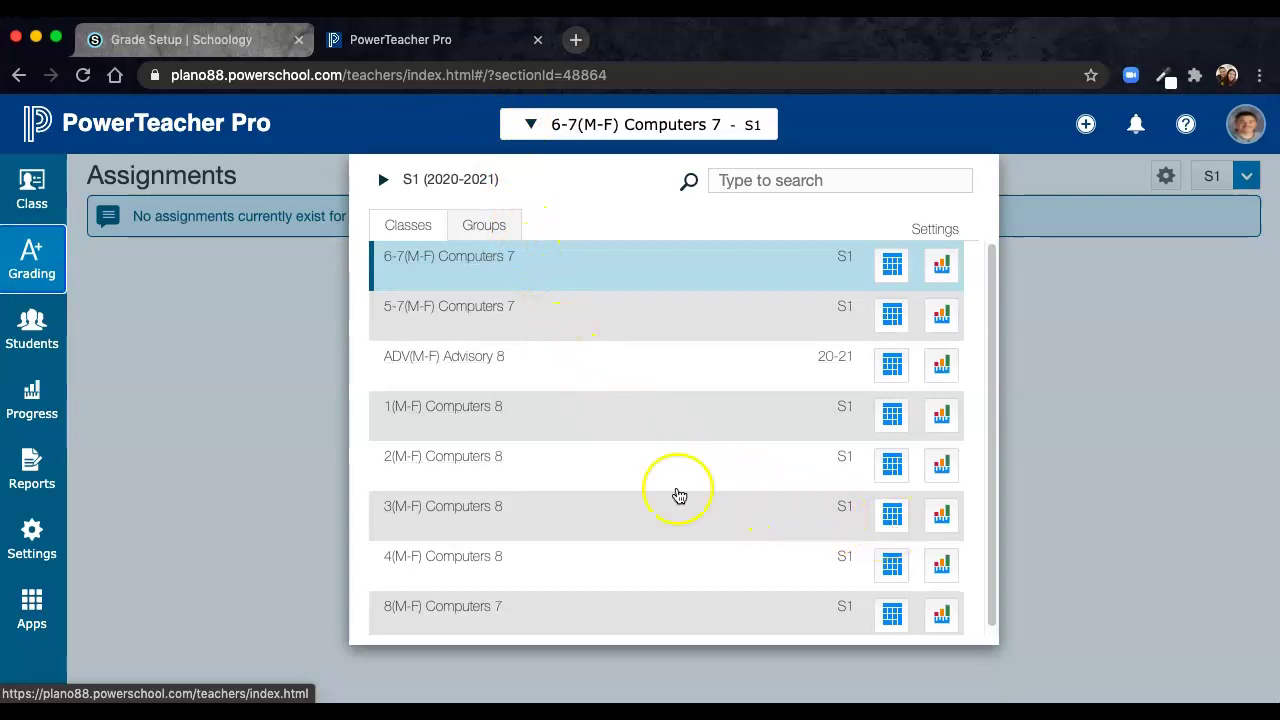
pyautogui.click(470, 510)
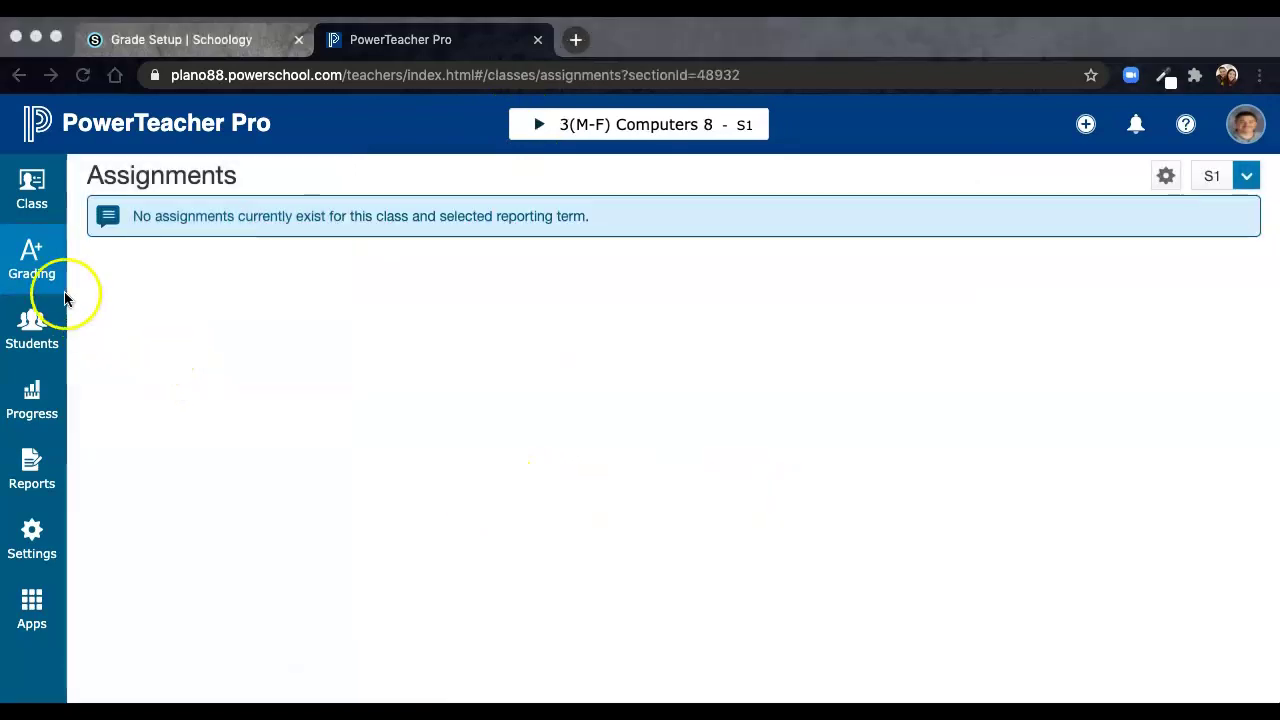
pyautogui.click(30, 257)
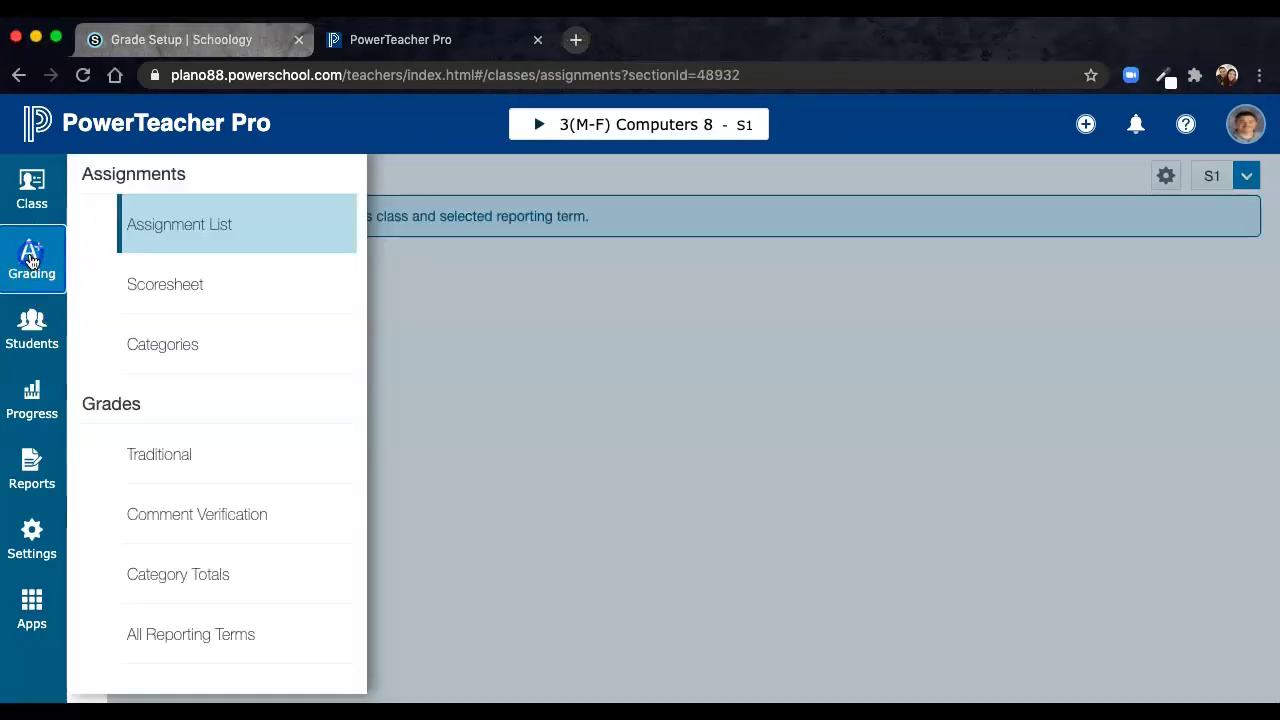
# Step: Display the 3(M-F) Computers 8 Categories page listing the CSS-AP-08 to CSS-AP-15 categories
pyautogui.click(166, 344)
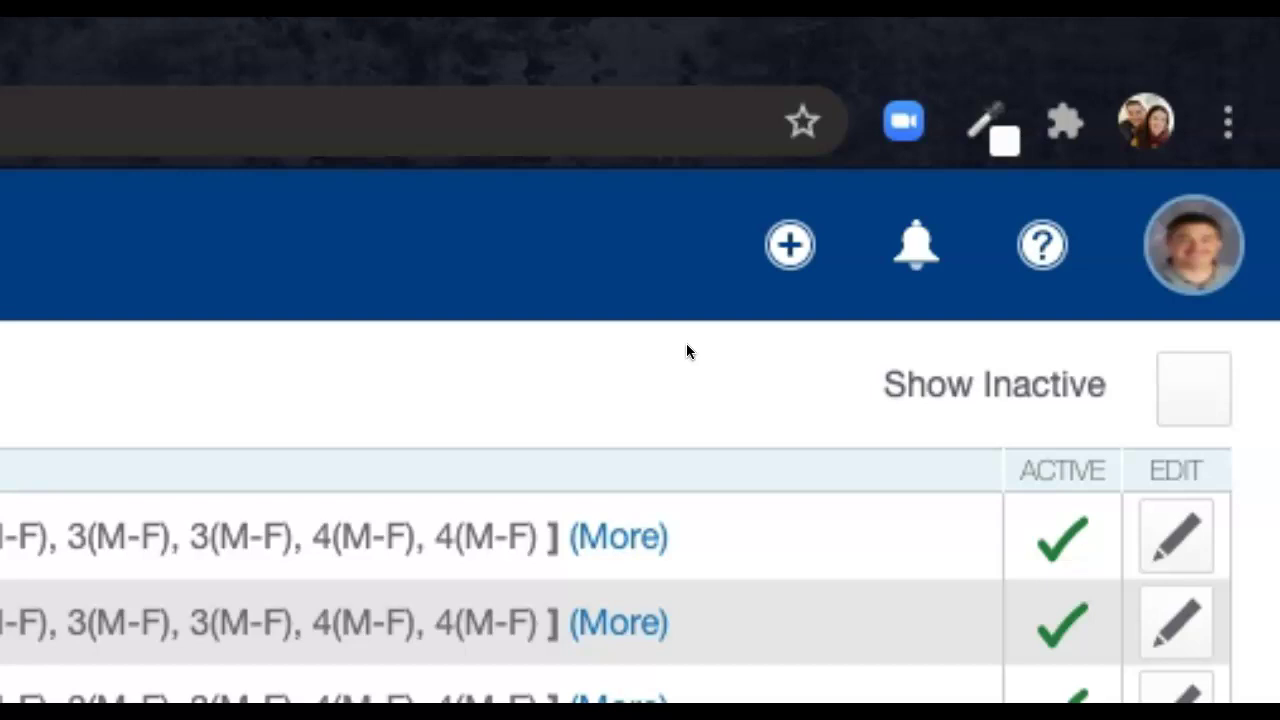
pyautogui.click(799, 256)
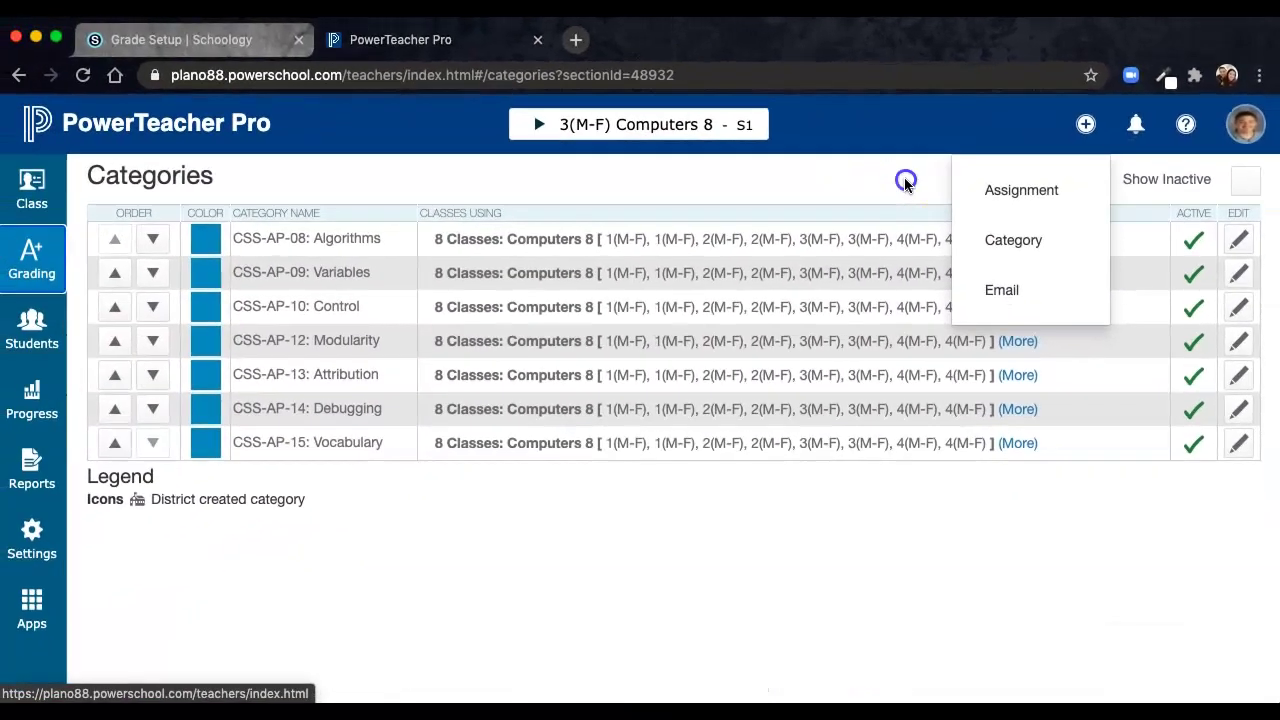
pyautogui.click(720, 241)
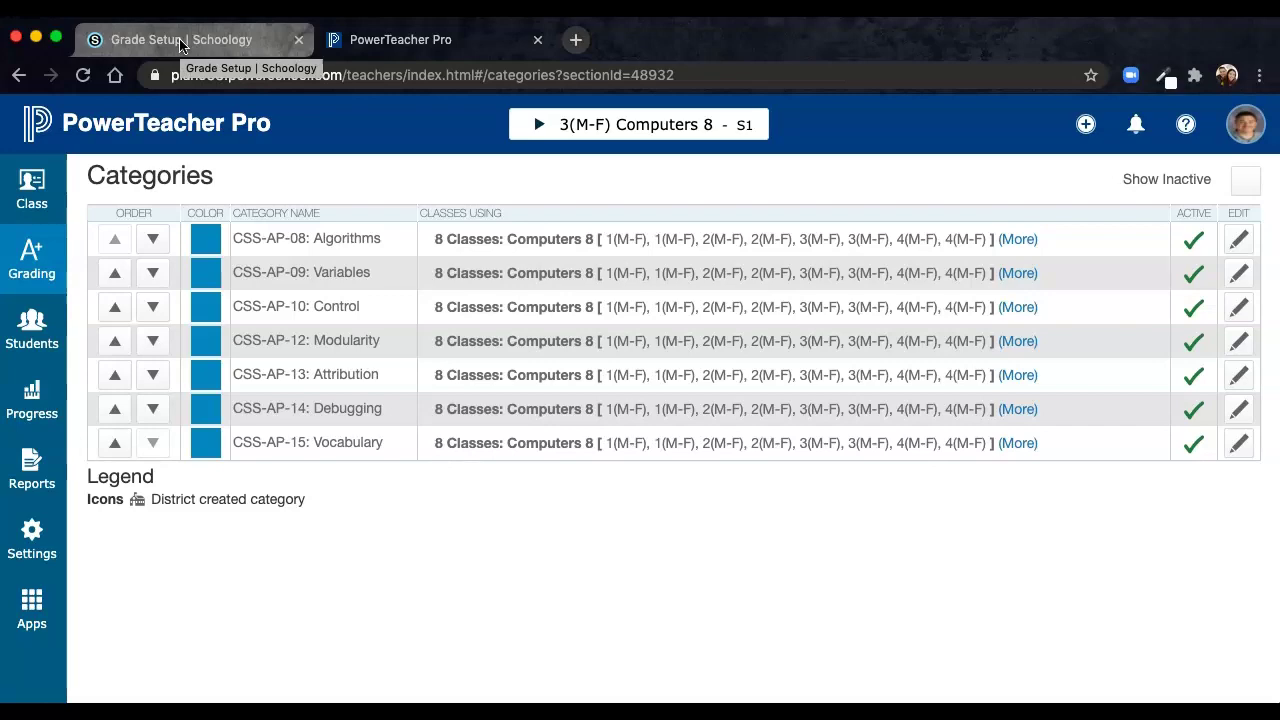
# Step: Show Section 1's assignments and sync status on Schoology's PowerSchool page
pyautogui.click(180, 42)
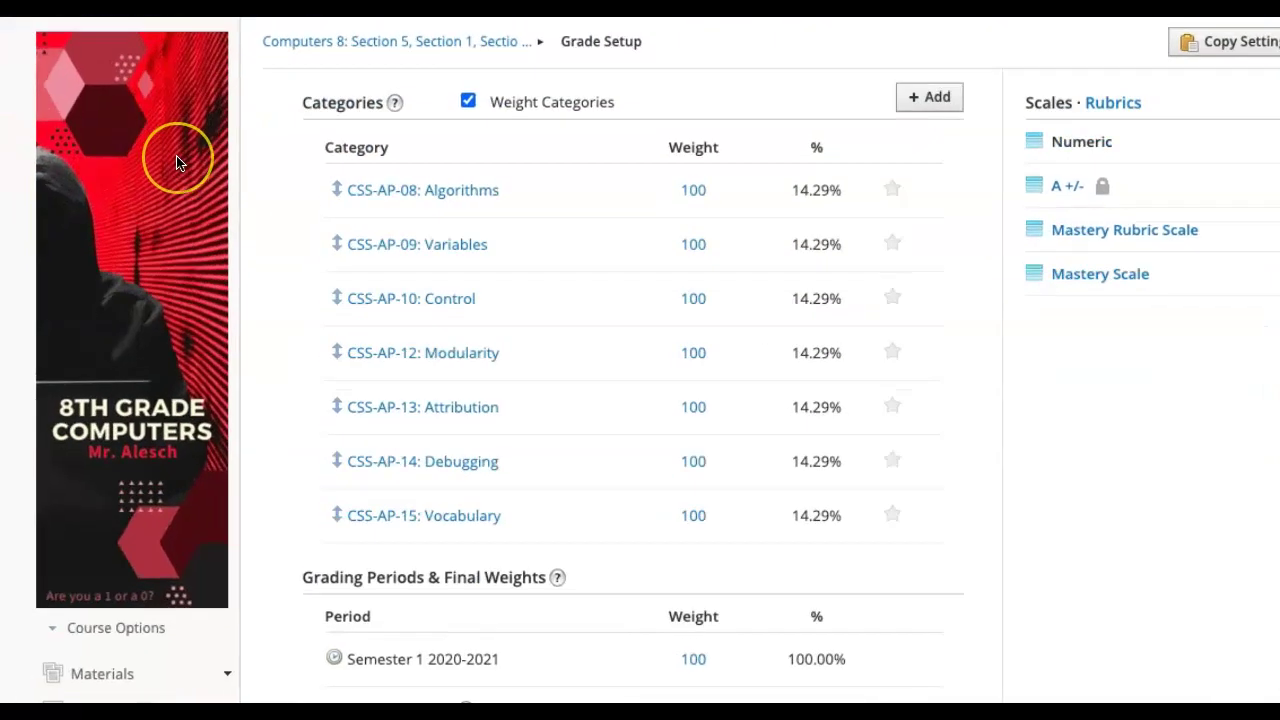
pyautogui.scroll(-4, 176, 162)
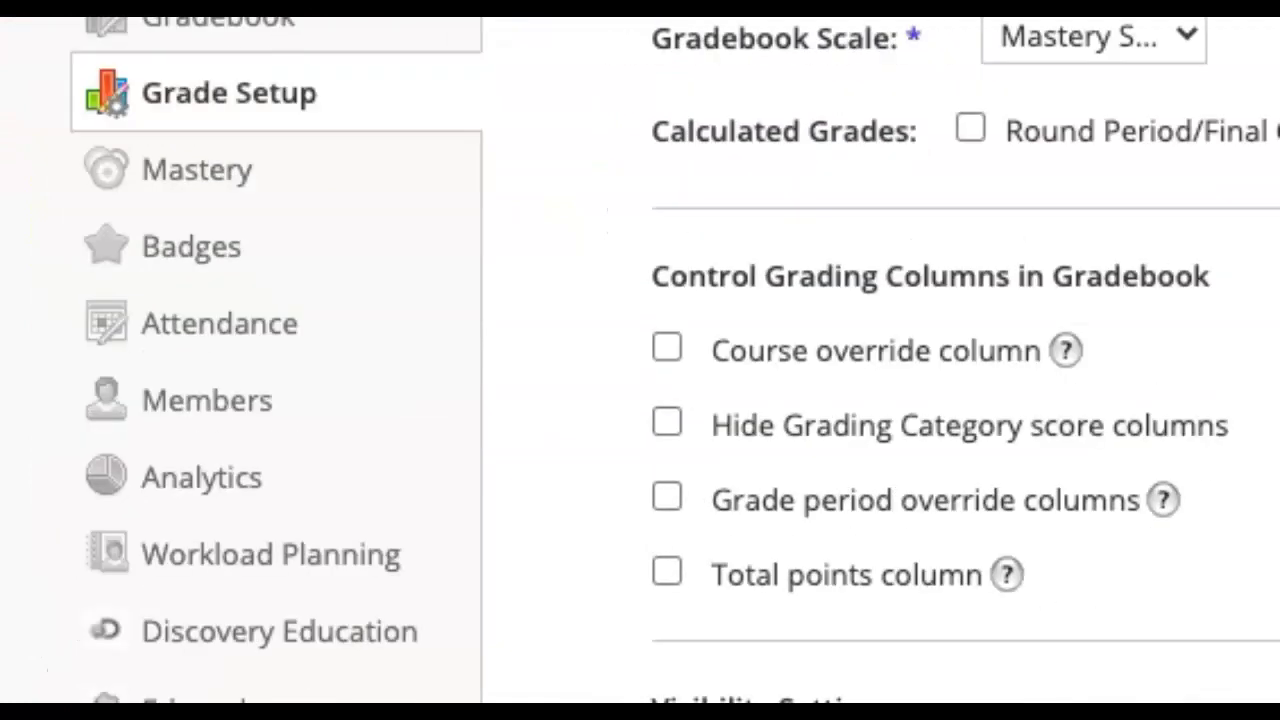
pyautogui.scroll(-2, 640, 360)
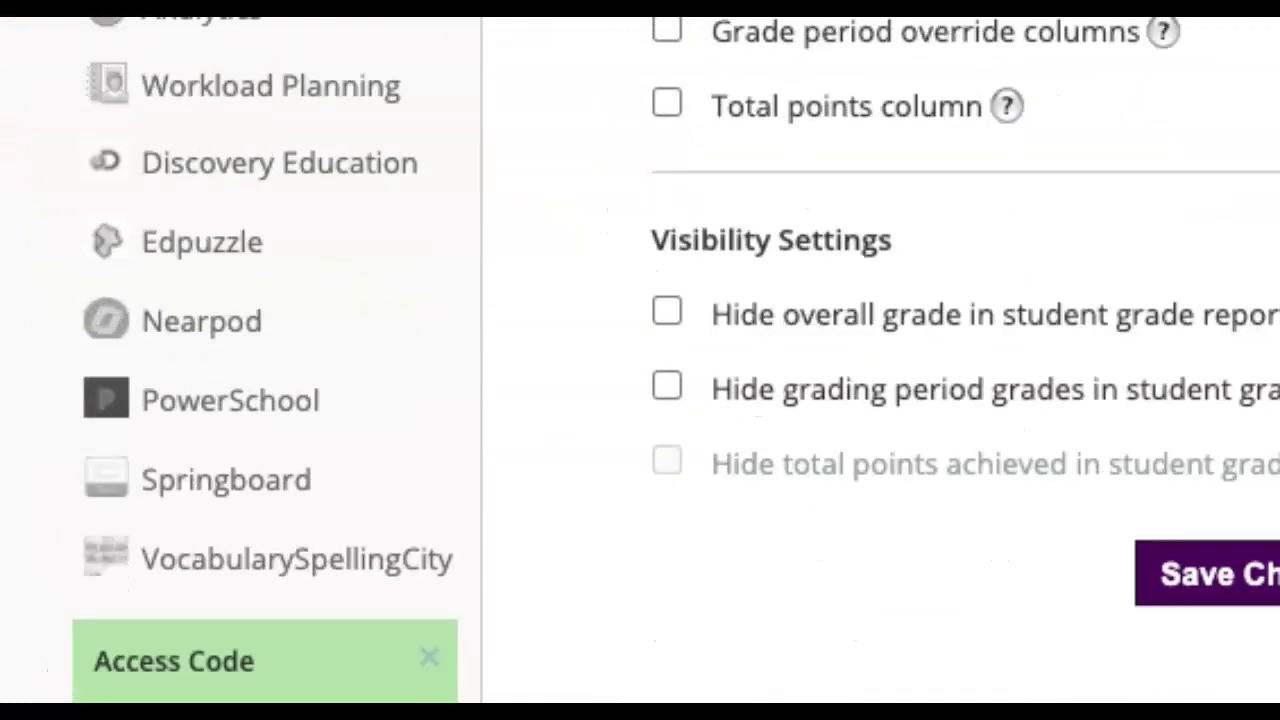
pyautogui.click(212, 400)
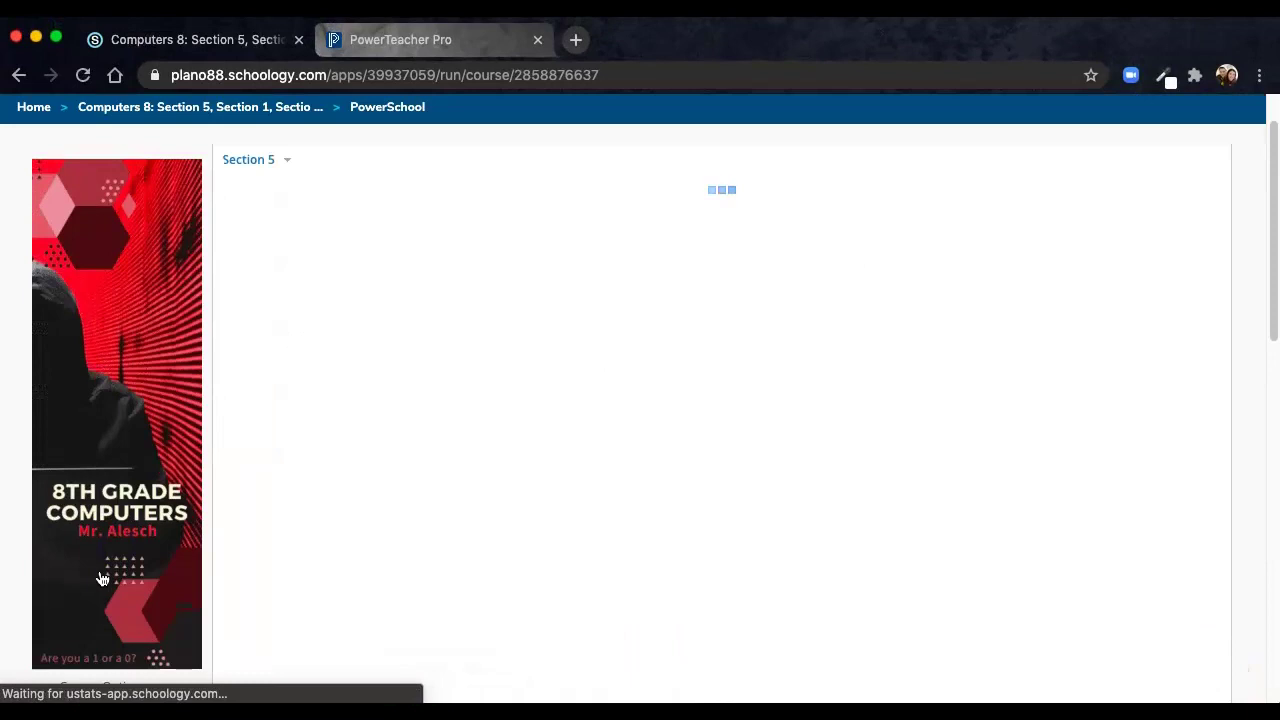
pyautogui.click(283, 160)
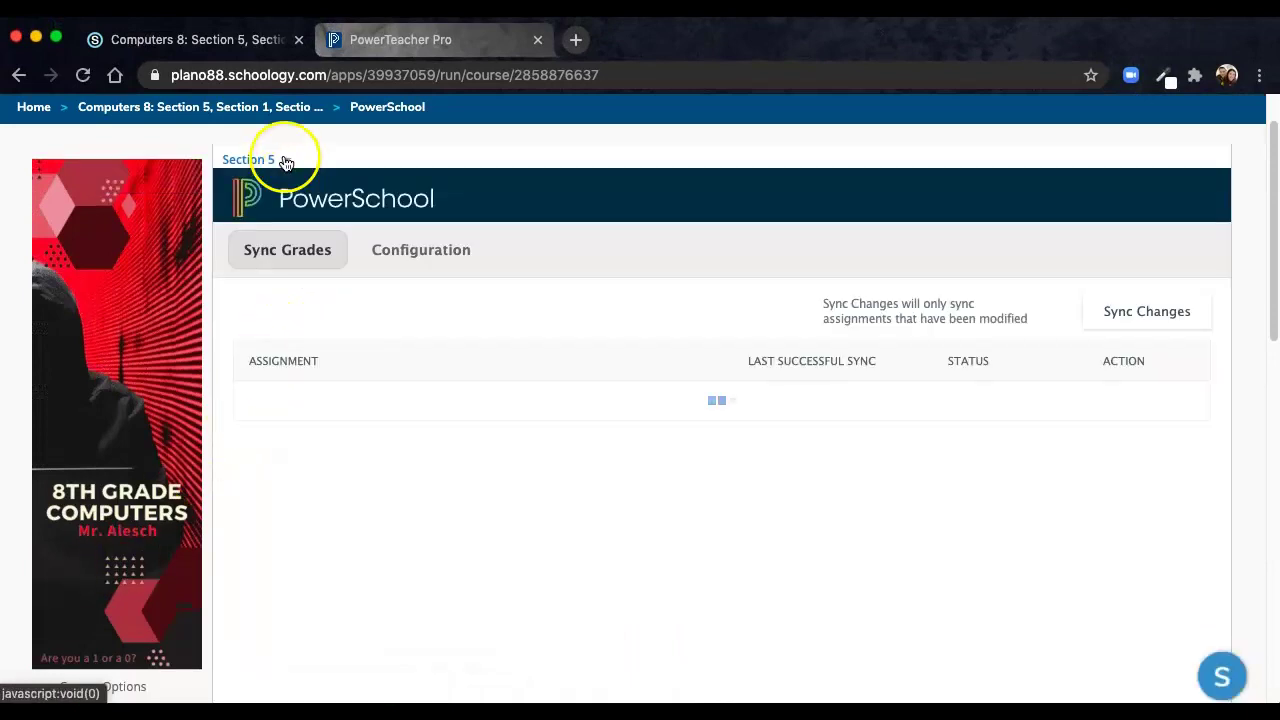
pyautogui.click(262, 224)
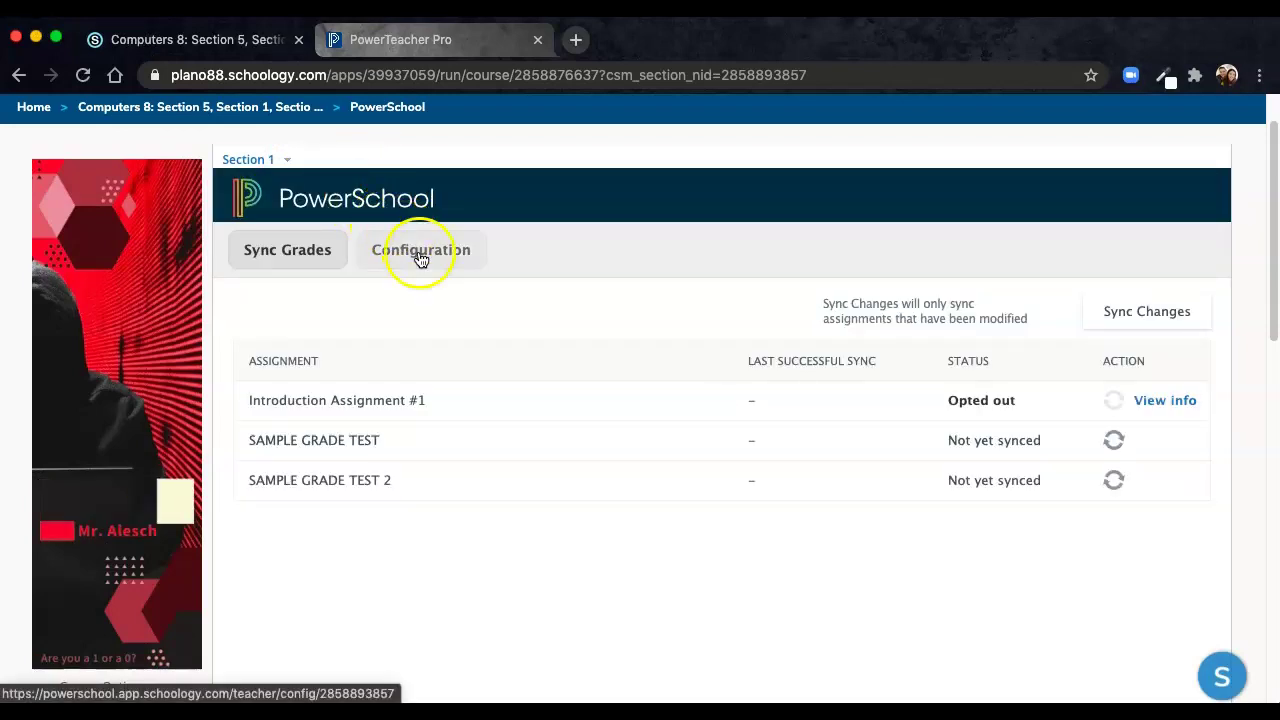
# Step: Map CSS-AP-08 Algorithms, CSS-AP-09 Variables and CSS-AP-10 Control to their PowerSchool categories
pyautogui.click(420, 258)
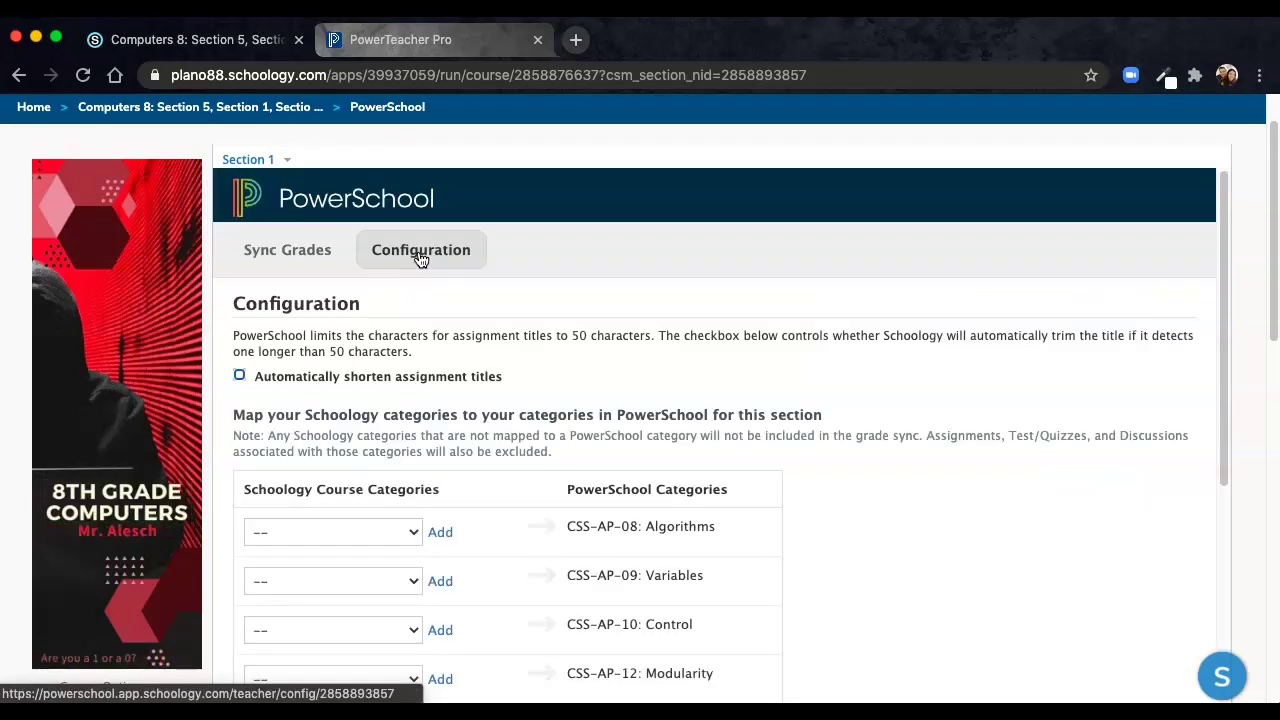
pyautogui.scroll(-2, 746, 388)
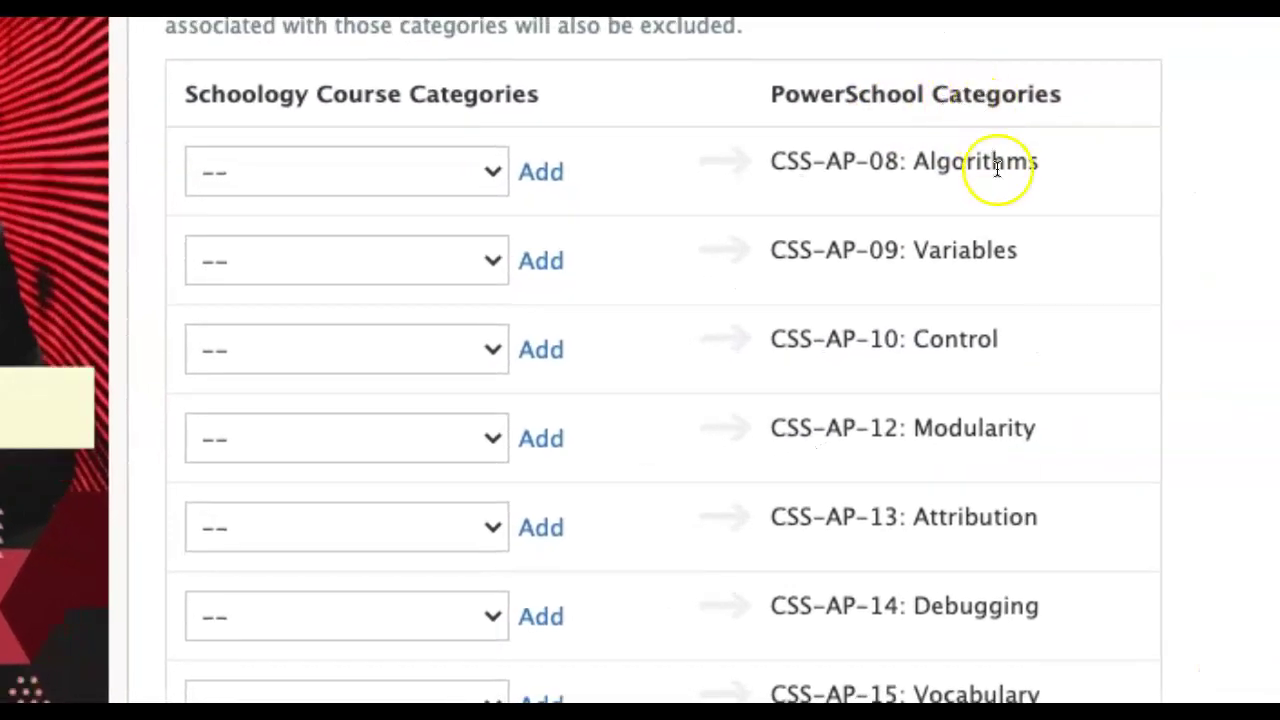
pyautogui.scroll(-1, 997, 169)
pyautogui.scroll(-2, 997, 169)
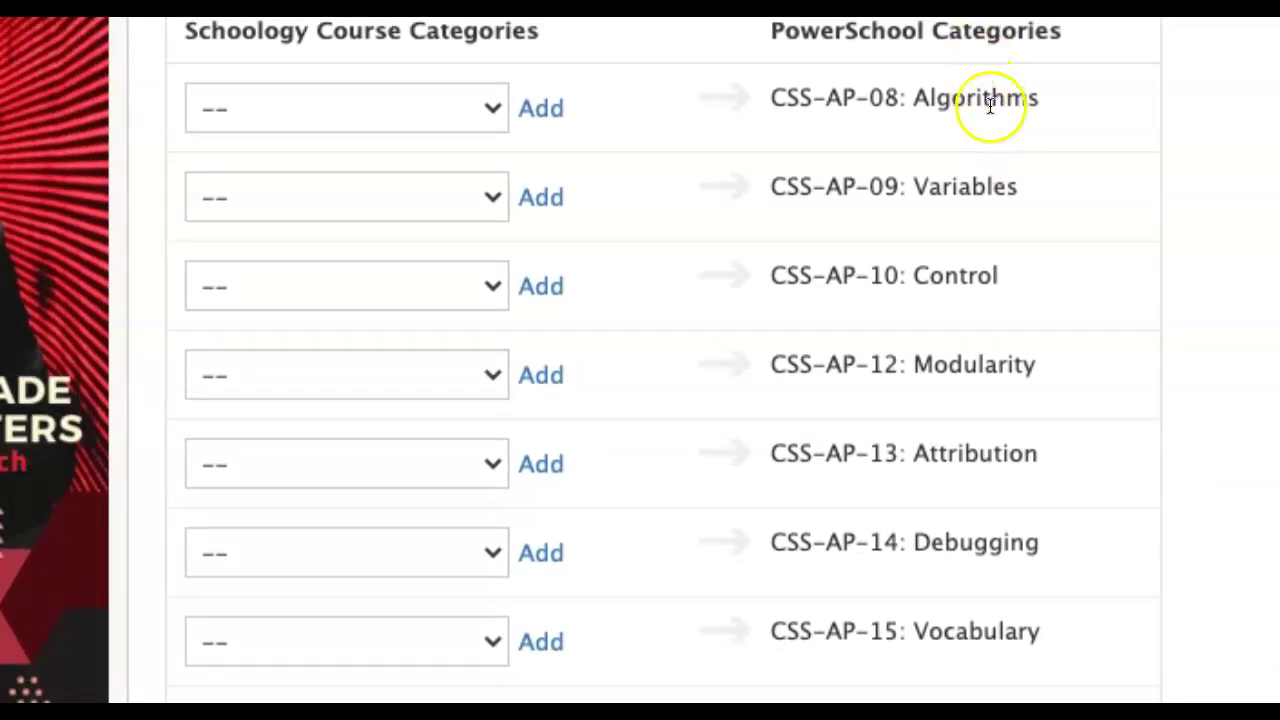
pyautogui.scroll(-1, 977, 448)
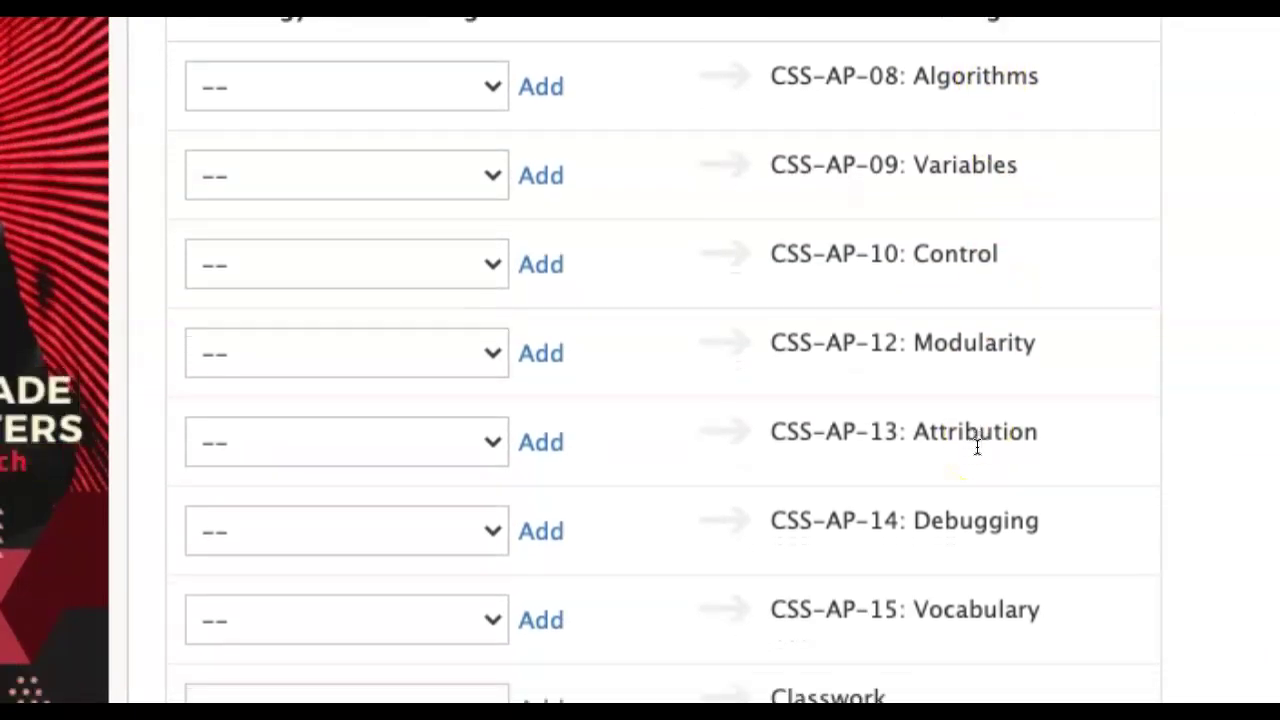
pyautogui.click(493, 86)
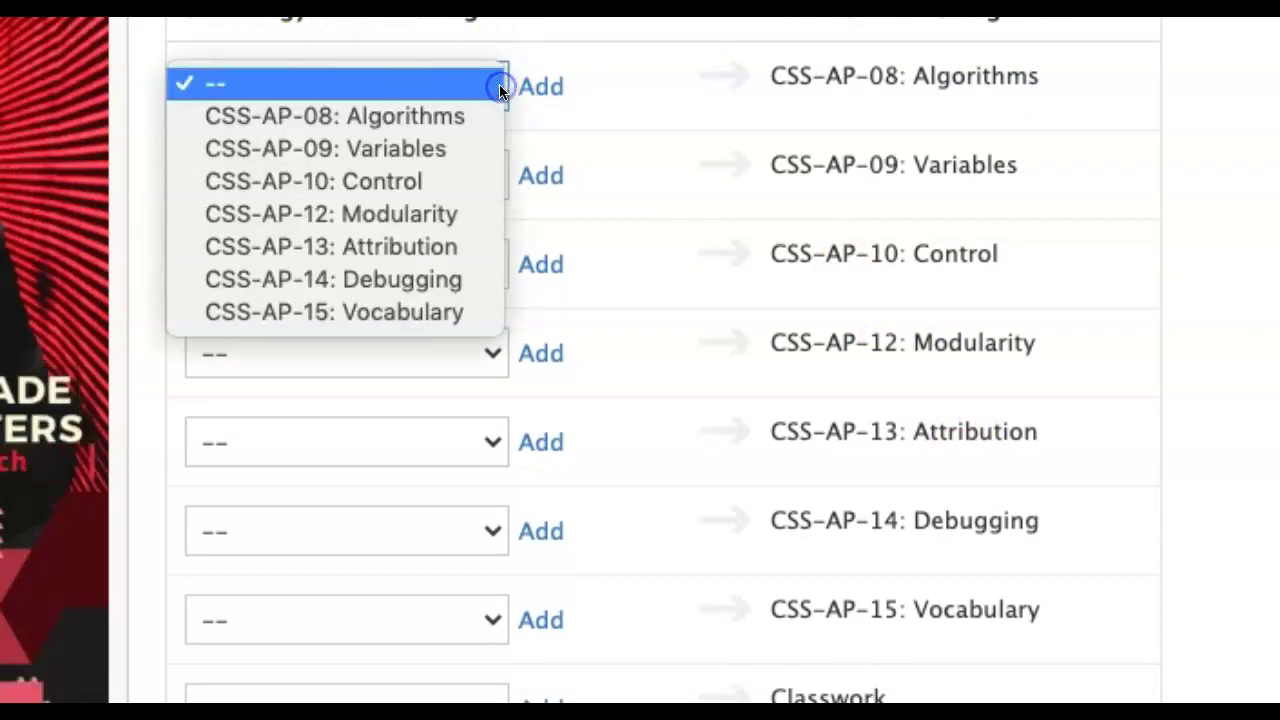
pyautogui.click(456, 116)
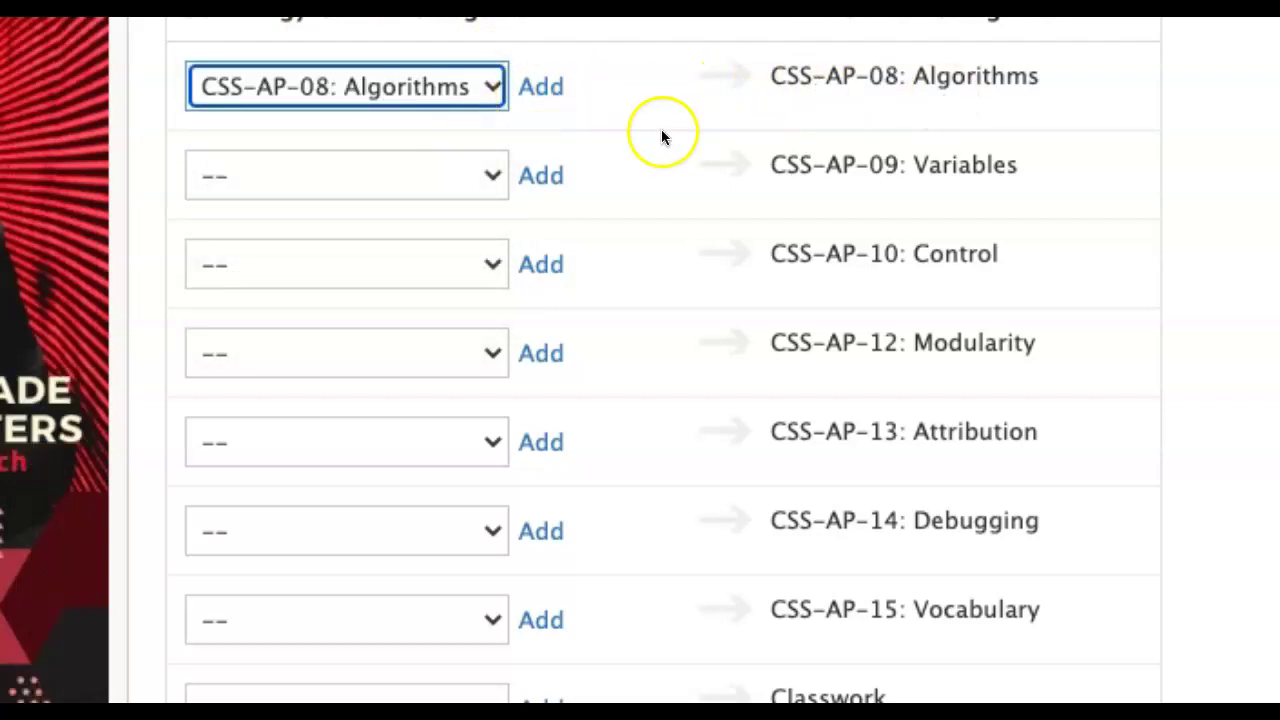
pyautogui.click(477, 179)
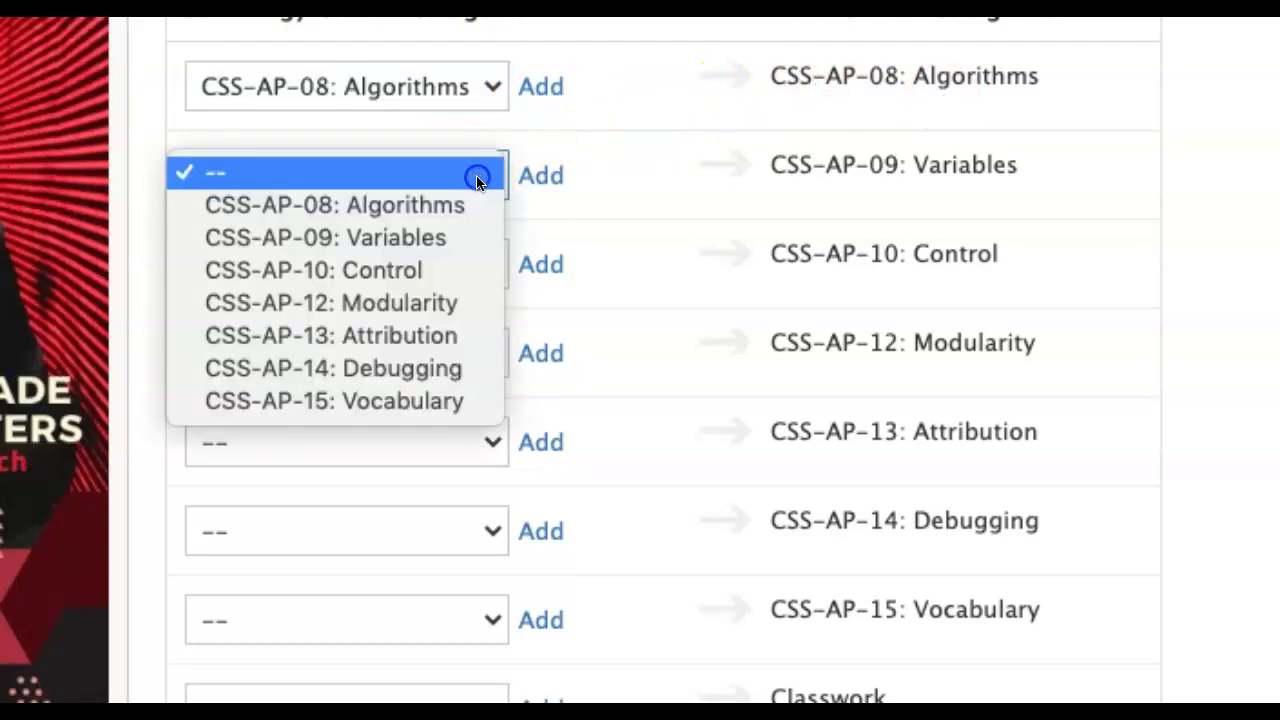
pyautogui.click(436, 232)
pyautogui.click(474, 268)
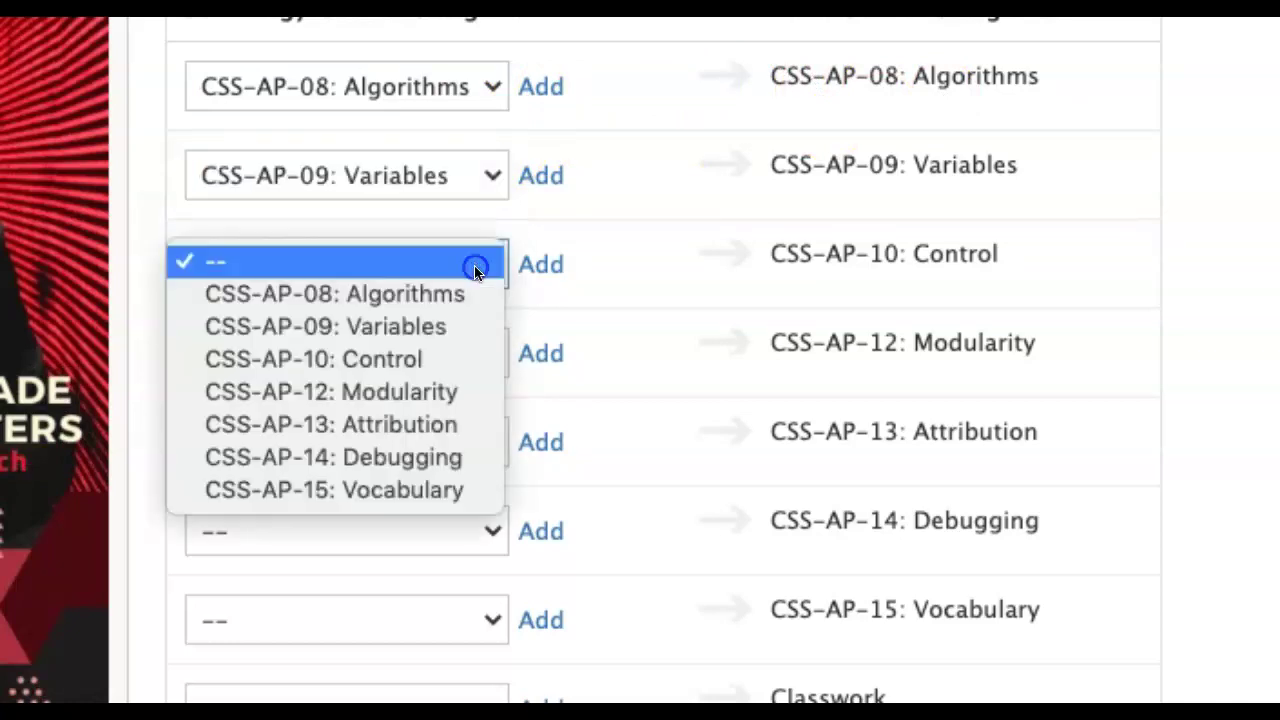
pyautogui.click(434, 354)
# Step: Map Modularity, Attribution, Debugging and Vocabulary to CSS-AP-12 through CSS-AP-15, then save
pyautogui.click(480, 350)
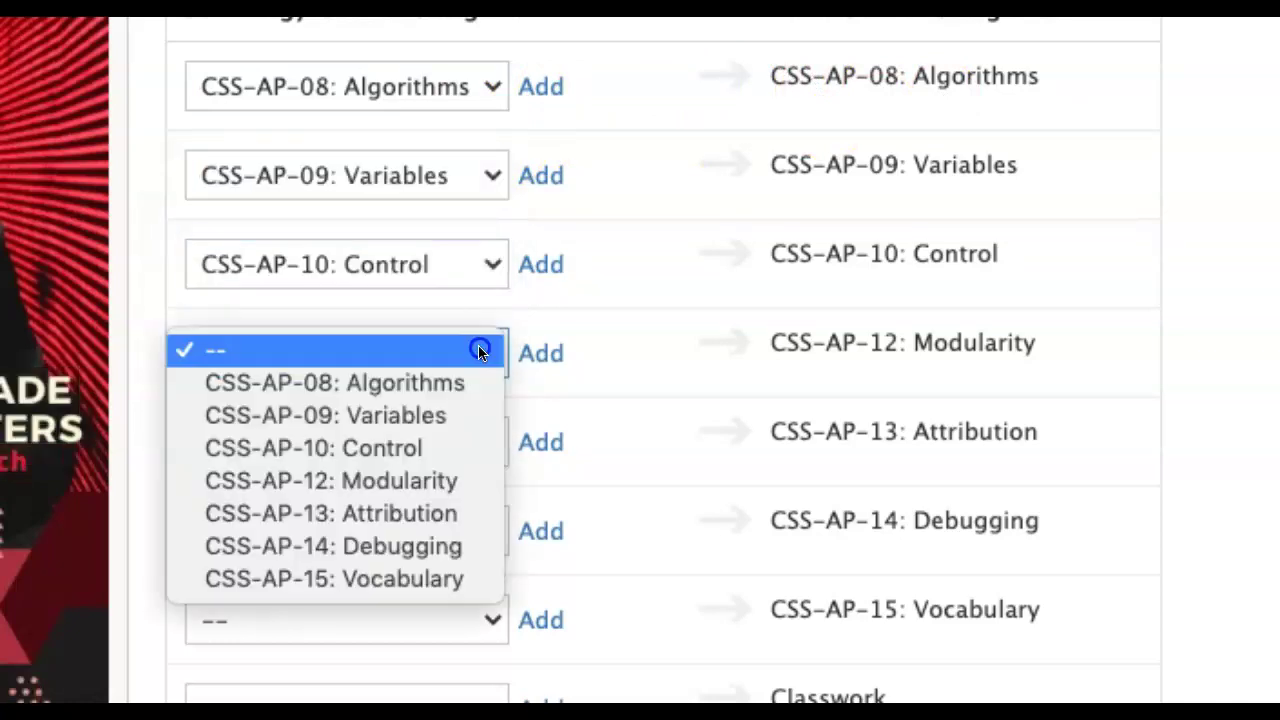
pyautogui.click(407, 479)
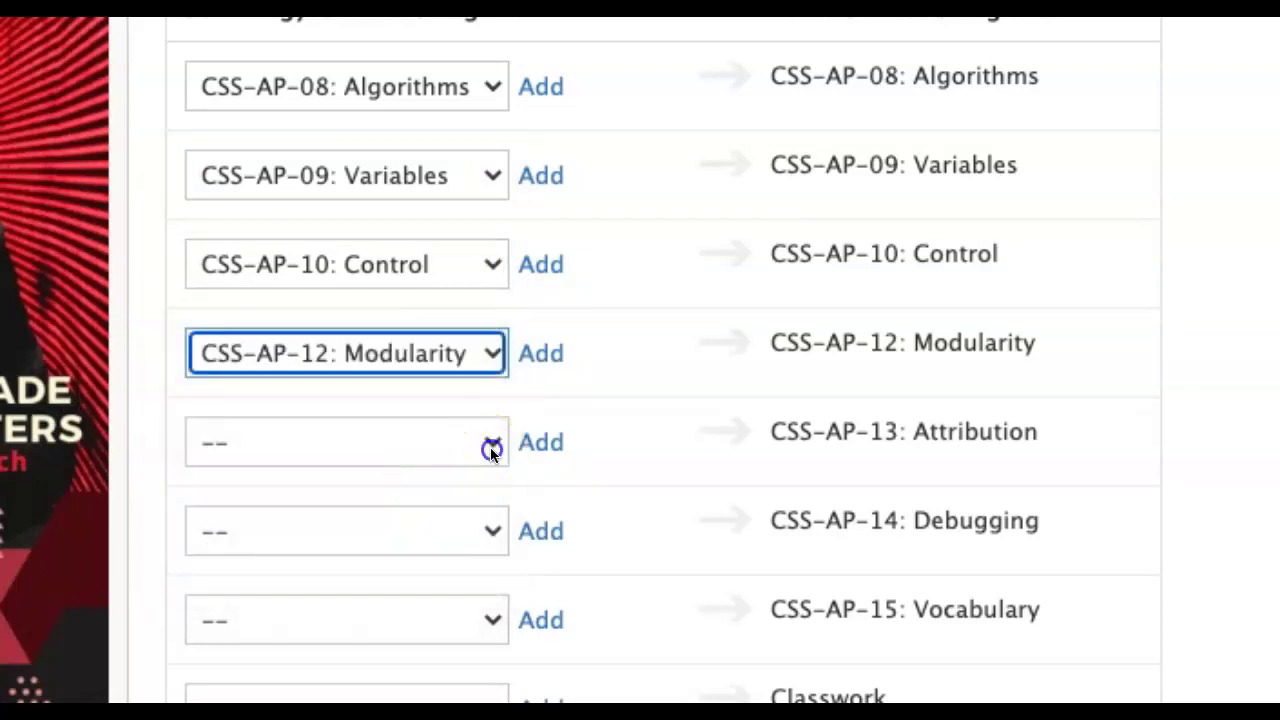
pyautogui.click(491, 449)
pyautogui.click(423, 602)
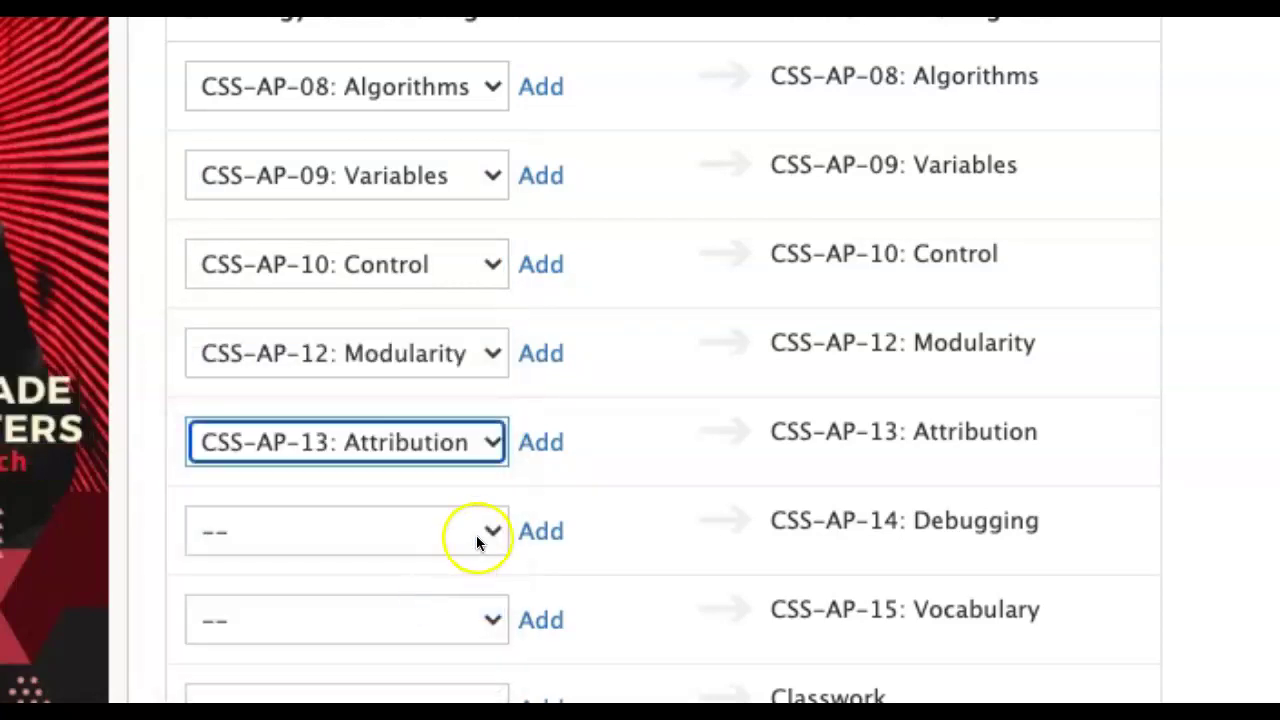
pyautogui.click(476, 535)
pyautogui.click(335, 700)
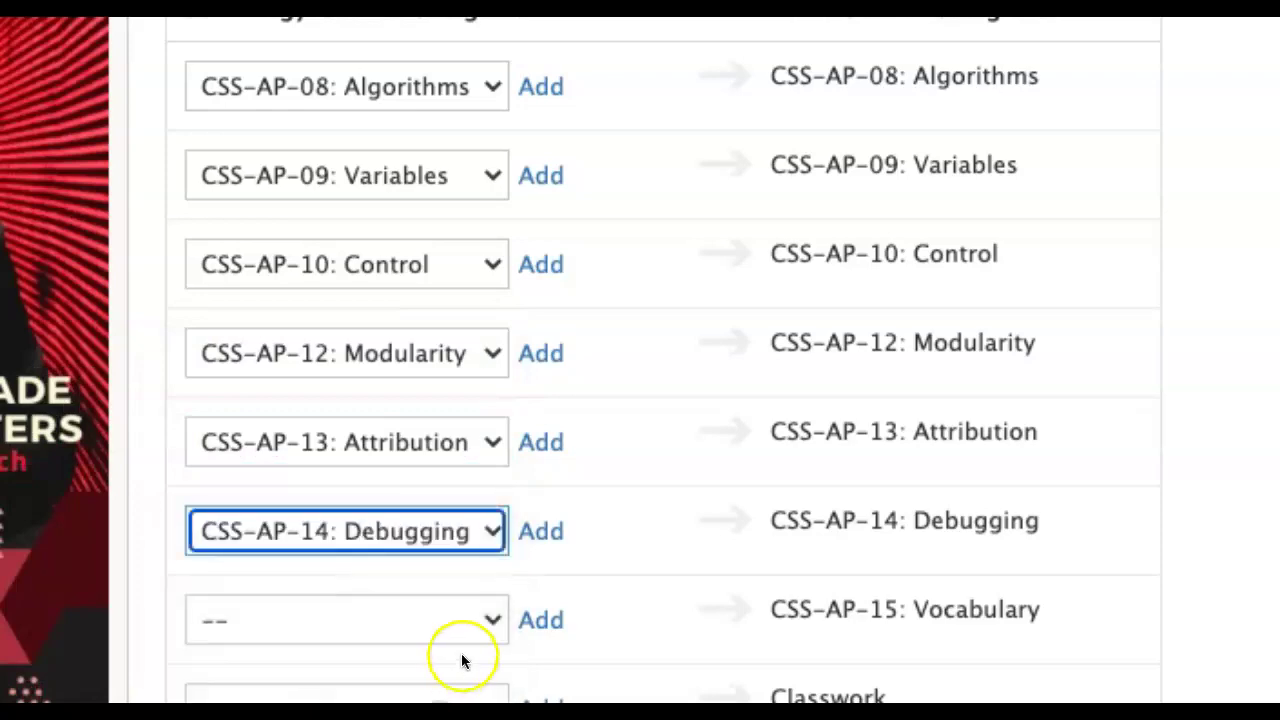
pyautogui.click(482, 620)
pyautogui.click(330, 700)
pyautogui.scroll(-3, 1046, 444)
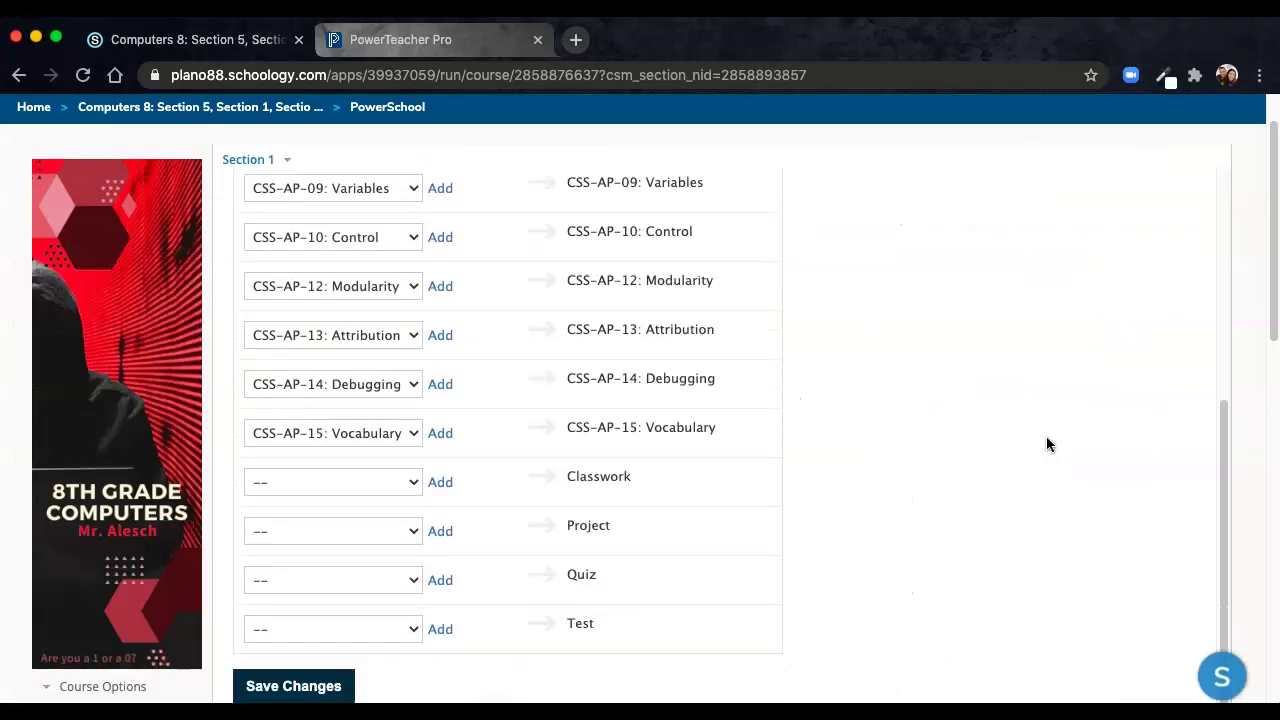
pyautogui.click(310, 688)
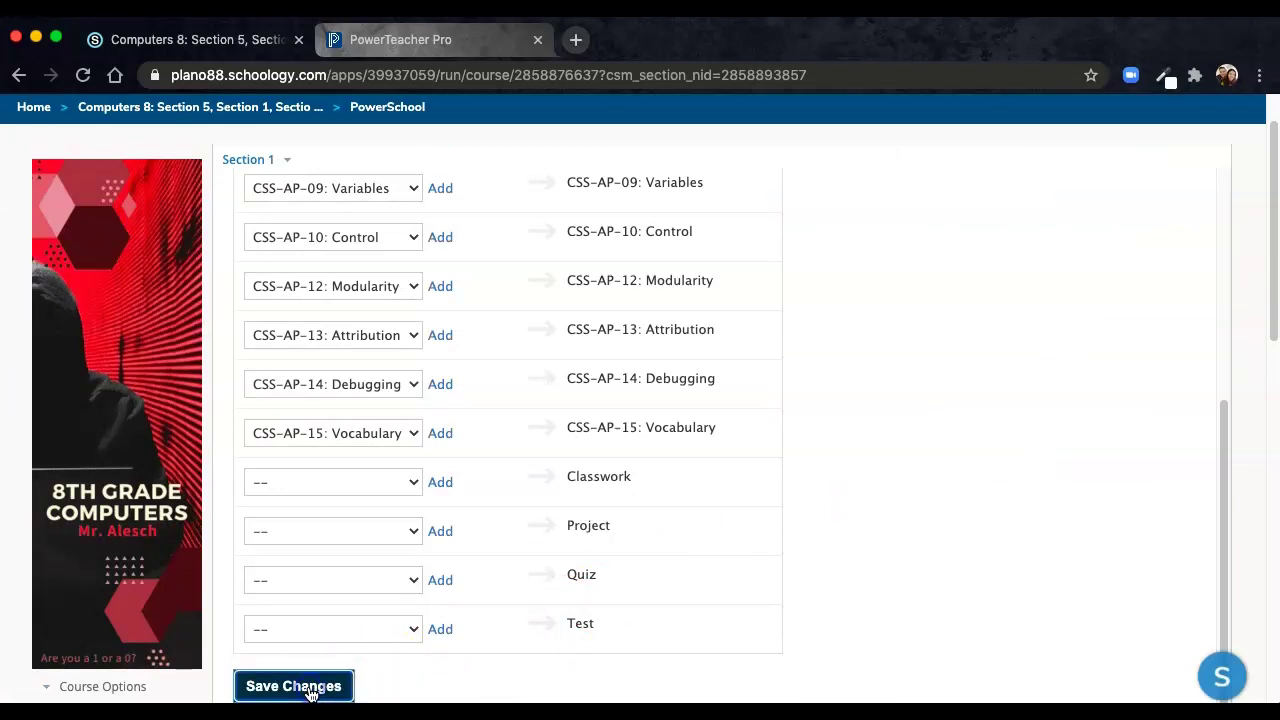
# Step: Return to Section 1's Sync Grades list with both SAMPLE GRADE TEST assignments not yet synced
pyautogui.click(487, 402)
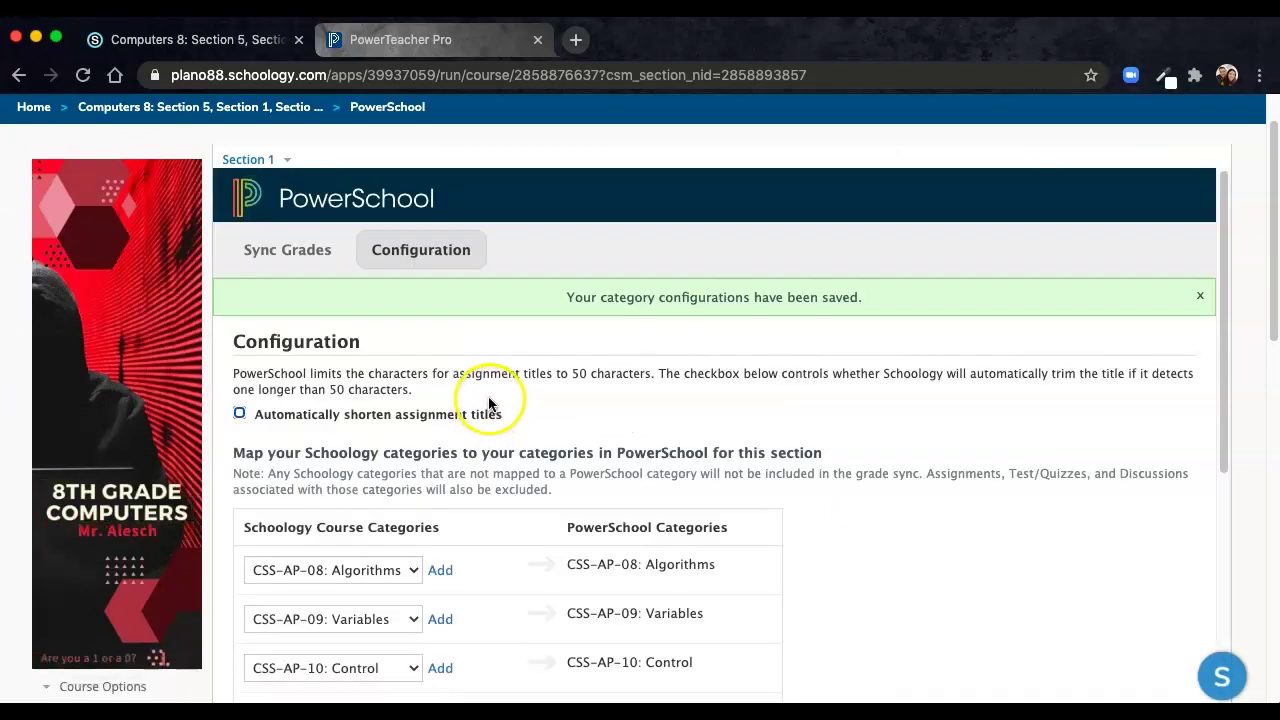
pyautogui.click(285, 251)
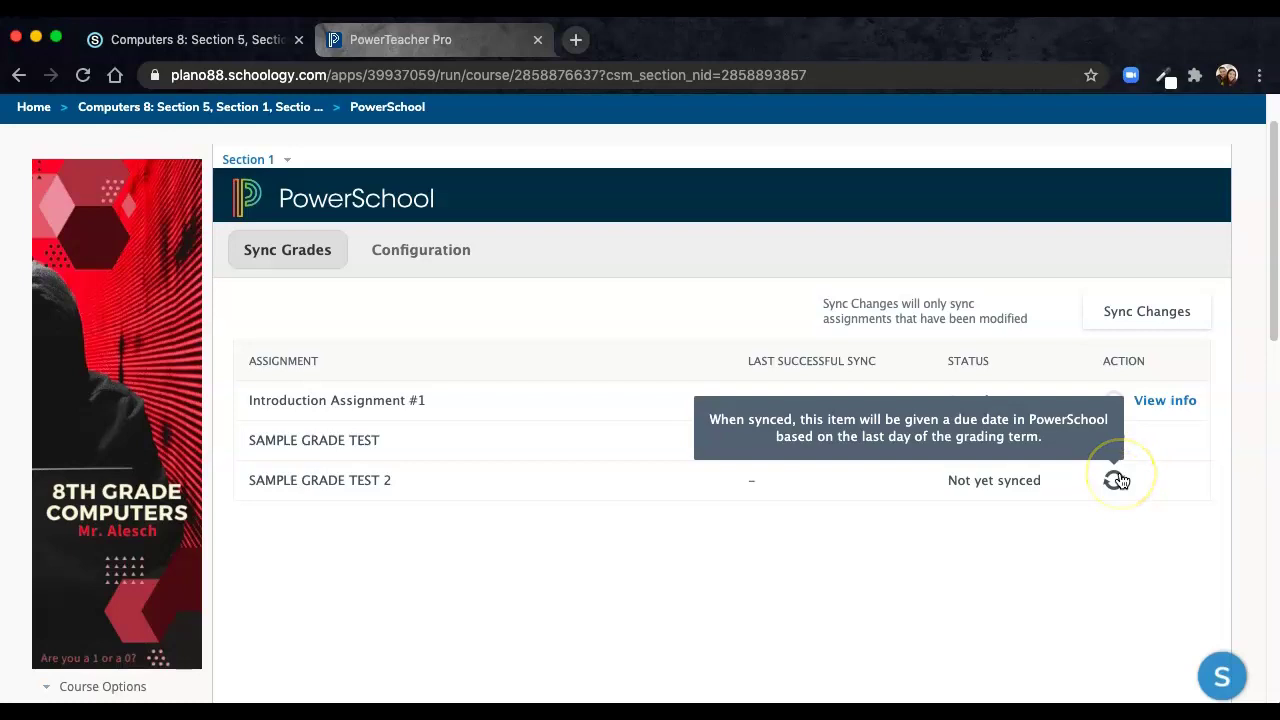
# Step: Sync SAMPLE GRADE TEST and SAMPLE GRADE TEST 2 to PowerSchool
pyautogui.click(1117, 443)
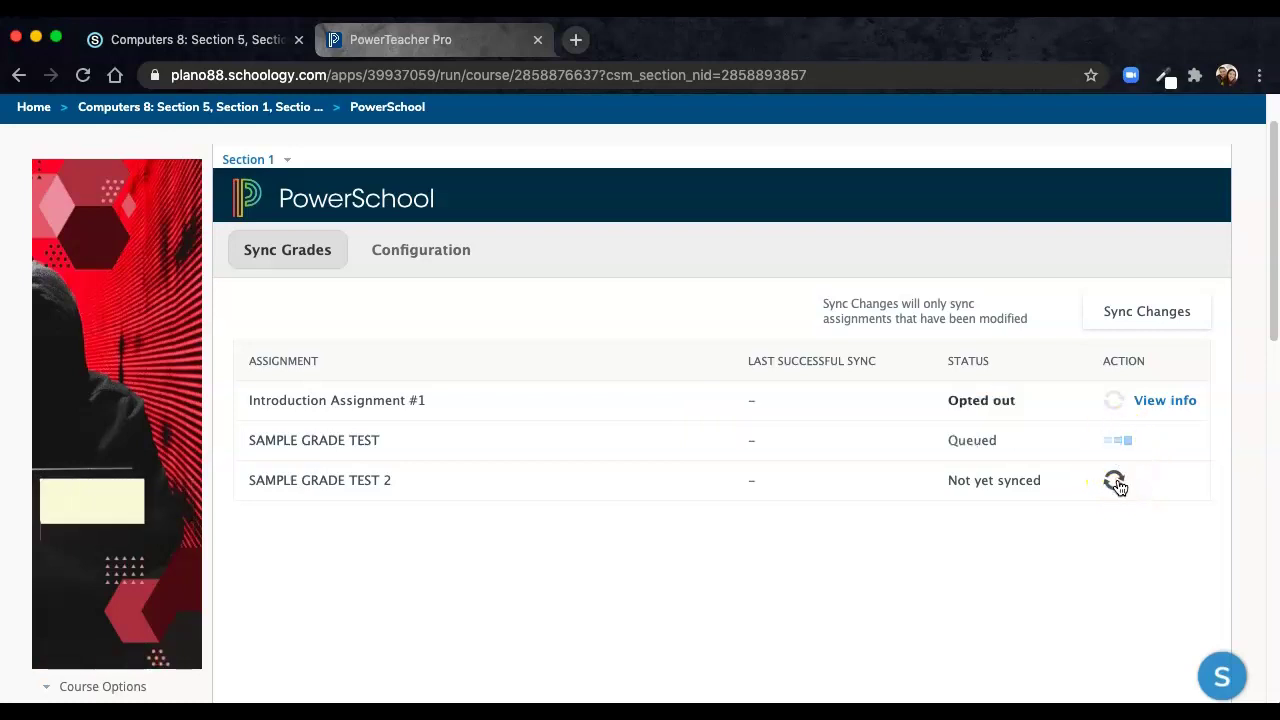
pyautogui.click(1117, 483)
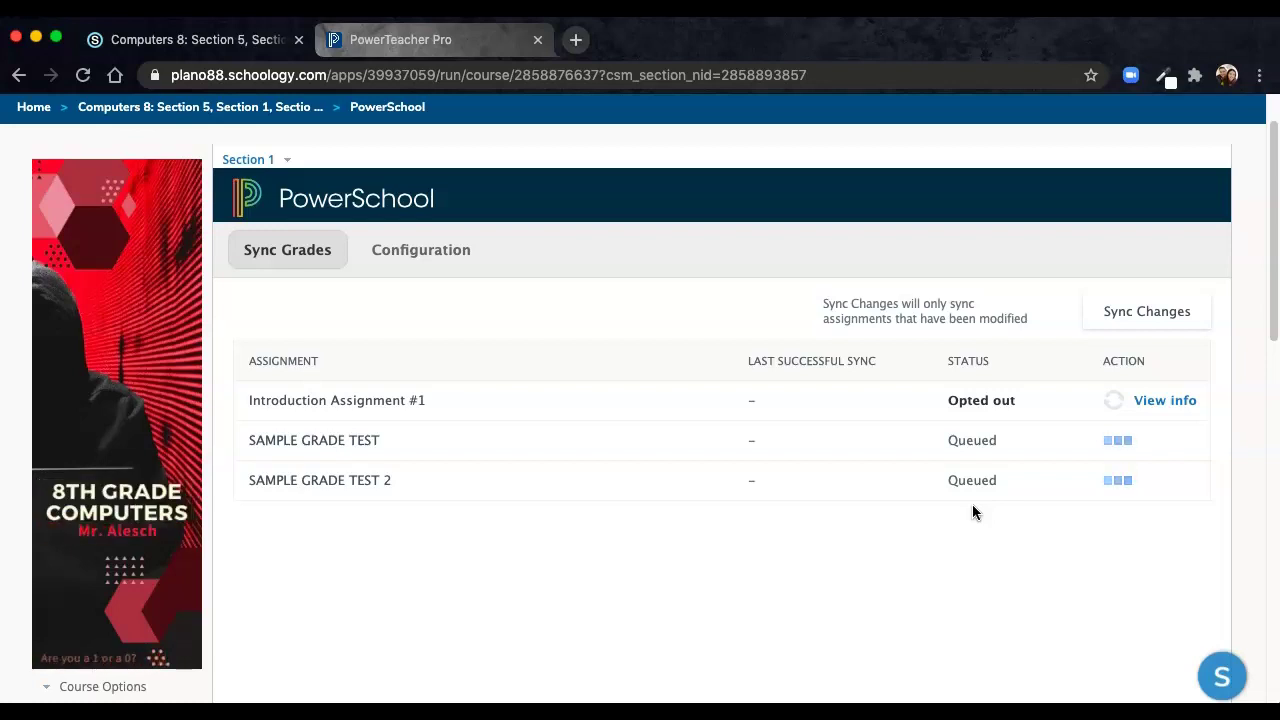
pyautogui.click(429, 205)
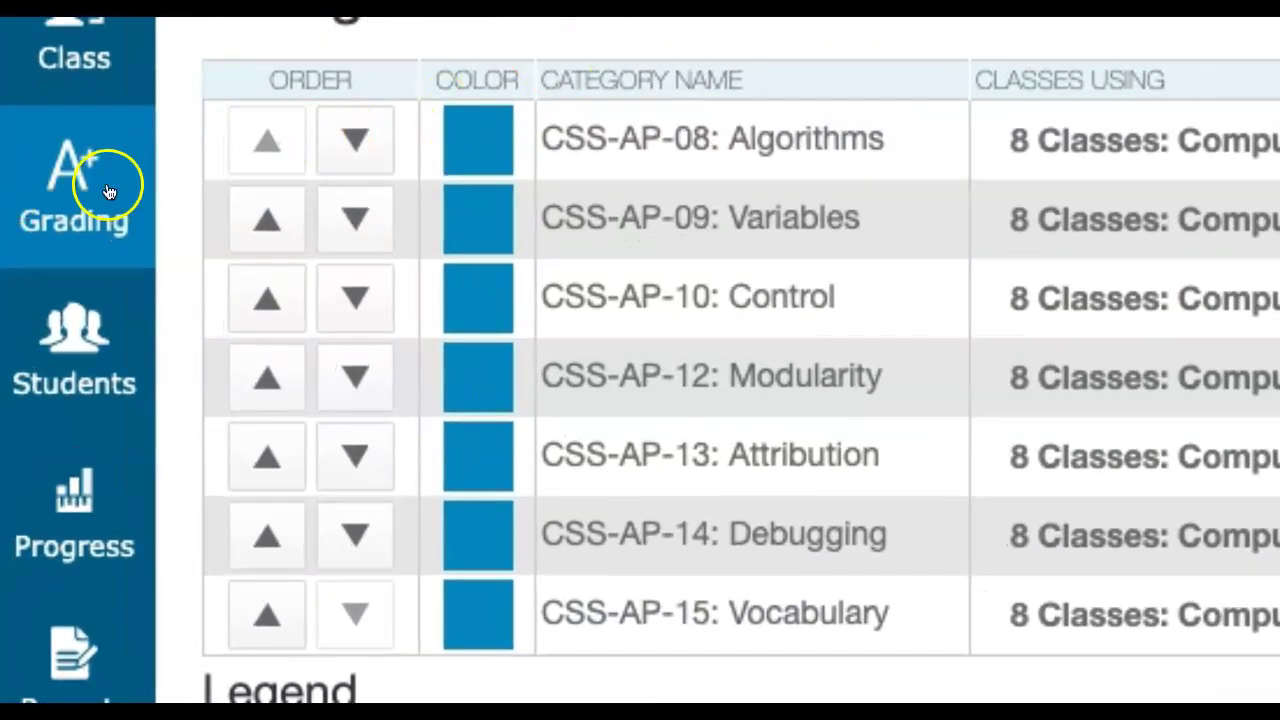
# Step: View the 1(M-F) Computers 8 assignment list showing both SAMPLE GRADE TEST assignments due 1/6/2021
pyautogui.click(80, 192)
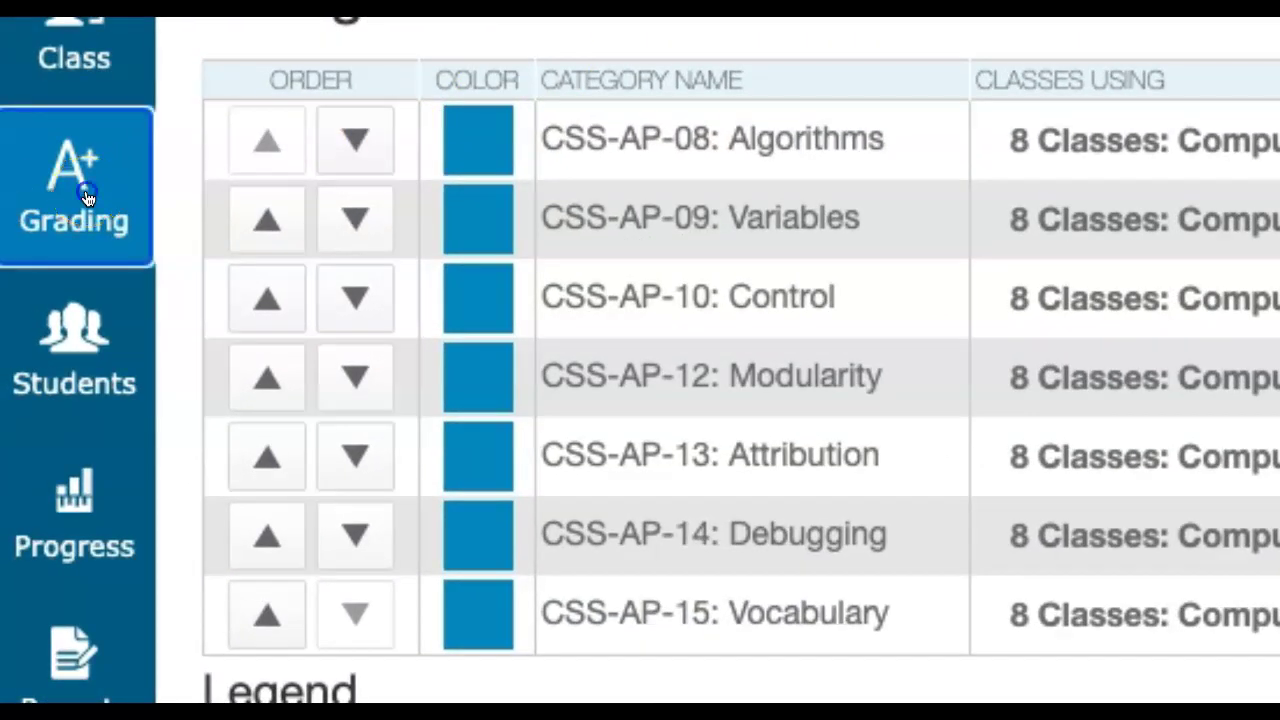
pyautogui.click(403, 115)
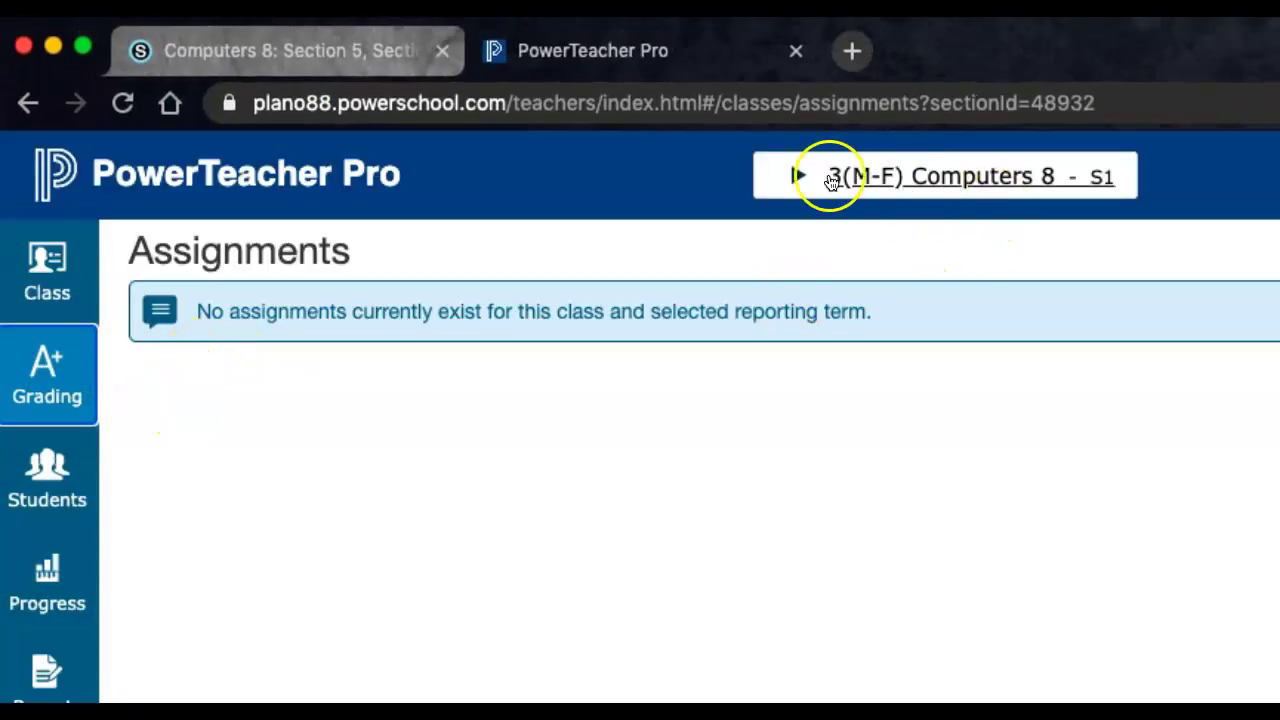
pyautogui.click(800, 180)
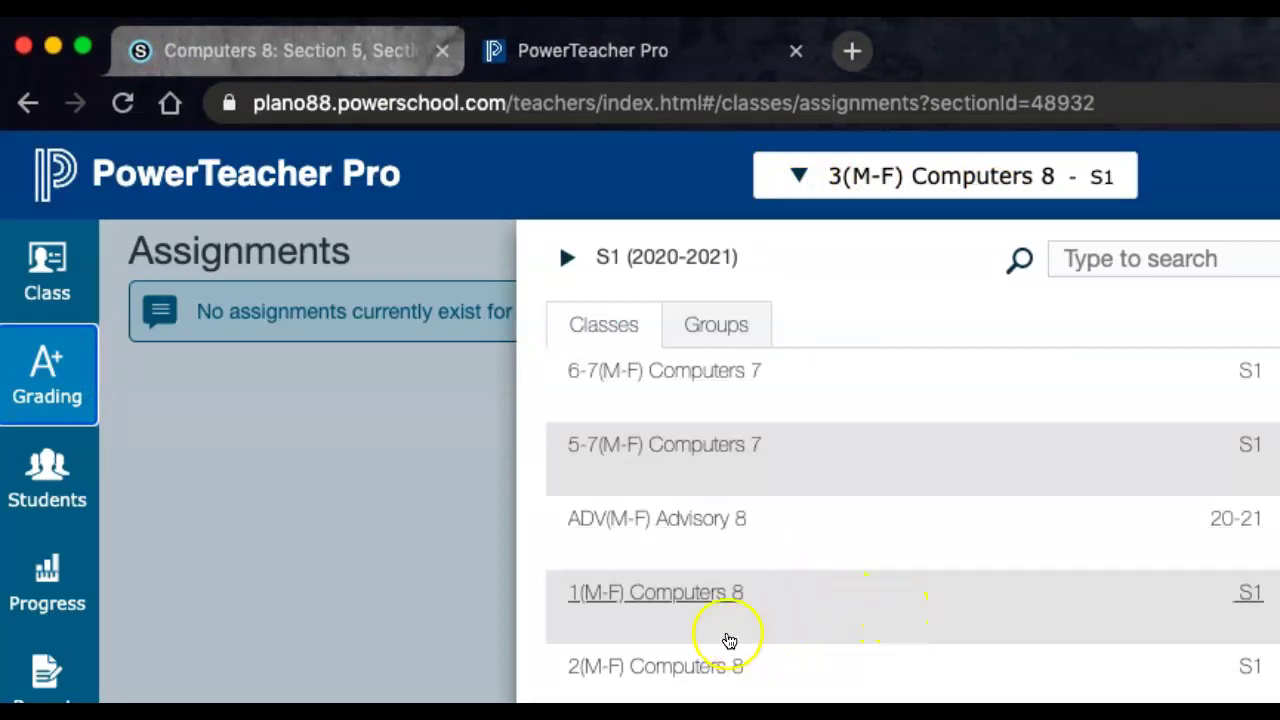
pyautogui.click(893, 607)
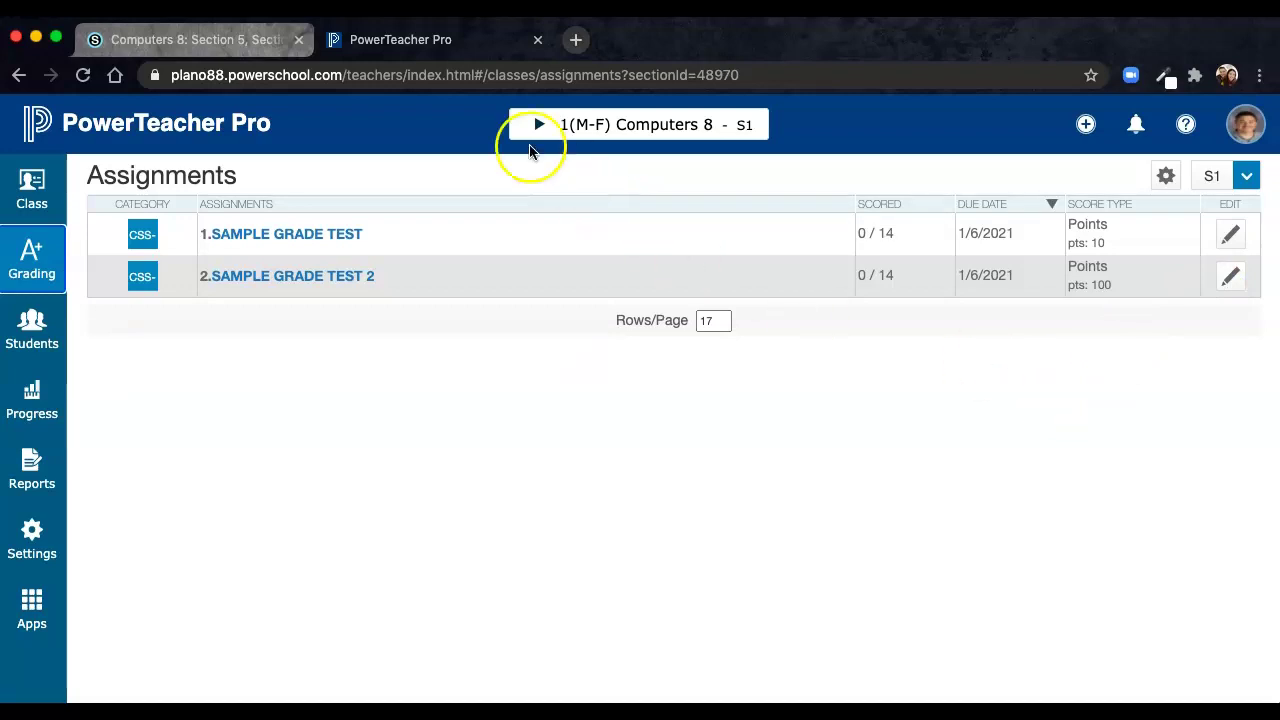
pyautogui.click(248, 40)
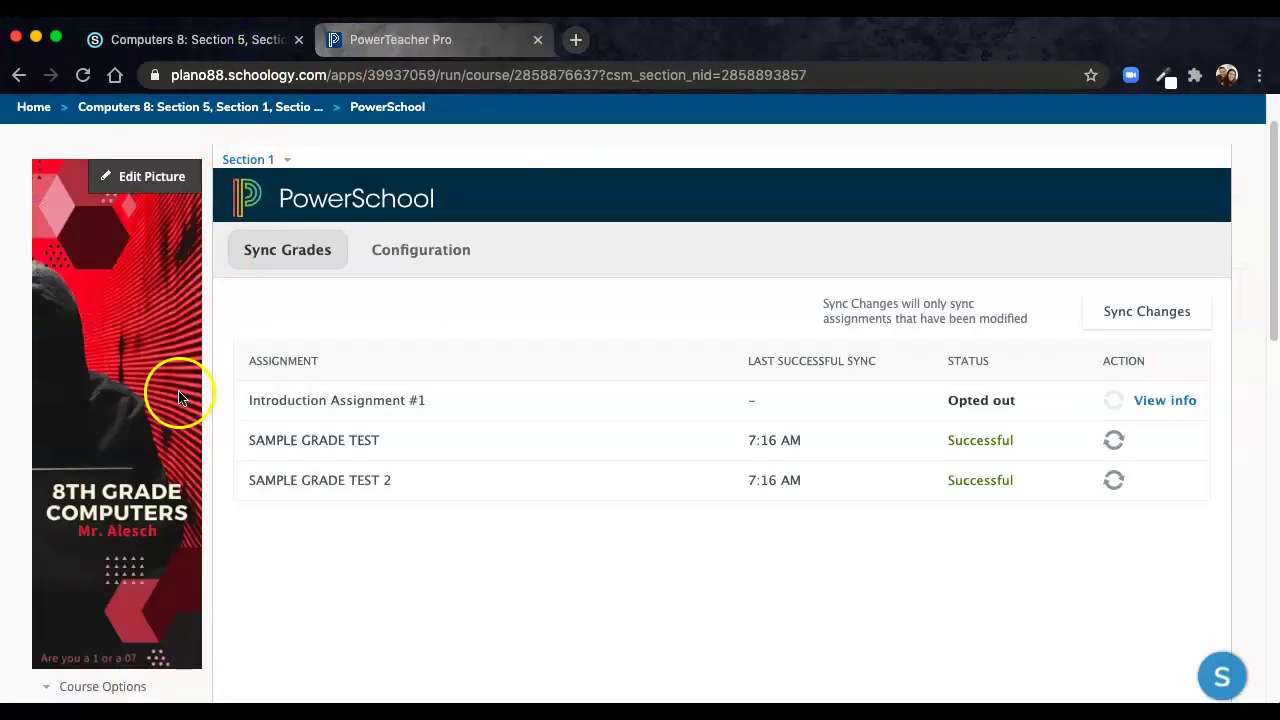
pyautogui.scroll(-3, 183, 395)
pyautogui.click(110, 510)
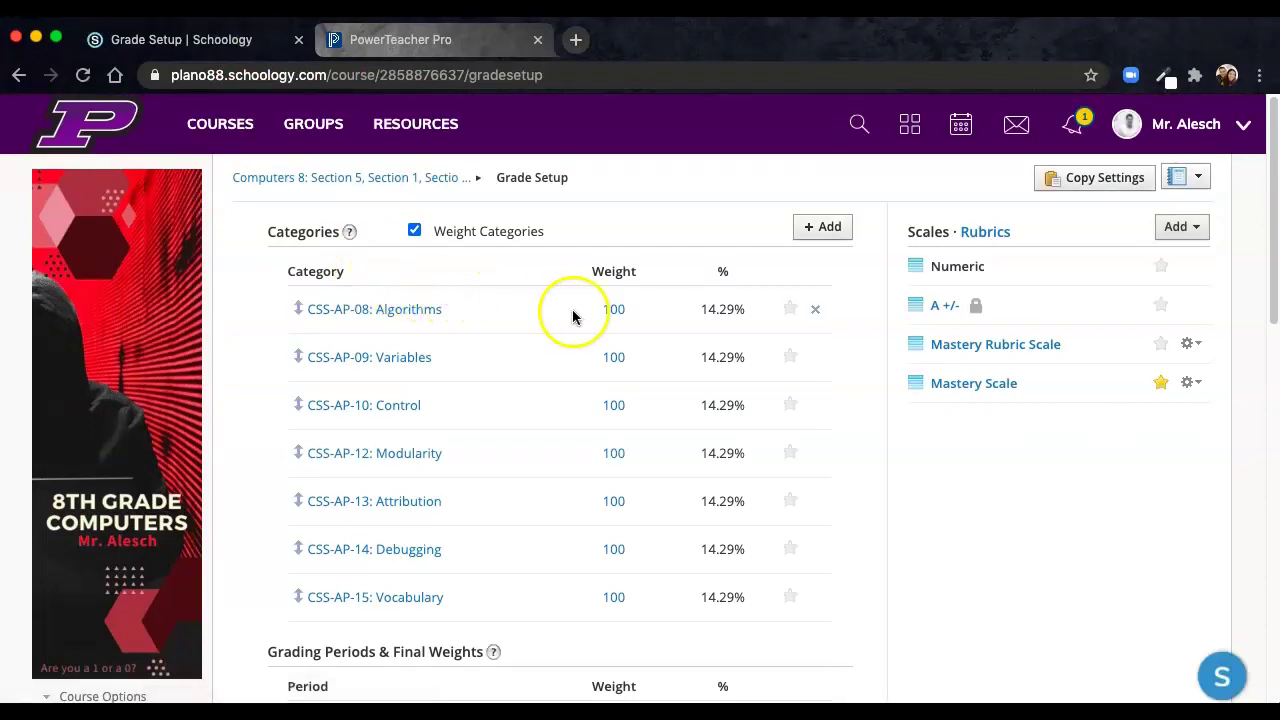
pyautogui.scroll(-1, 320, 369)
pyautogui.scroll(-3, 320, 369)
pyautogui.click(97, 627)
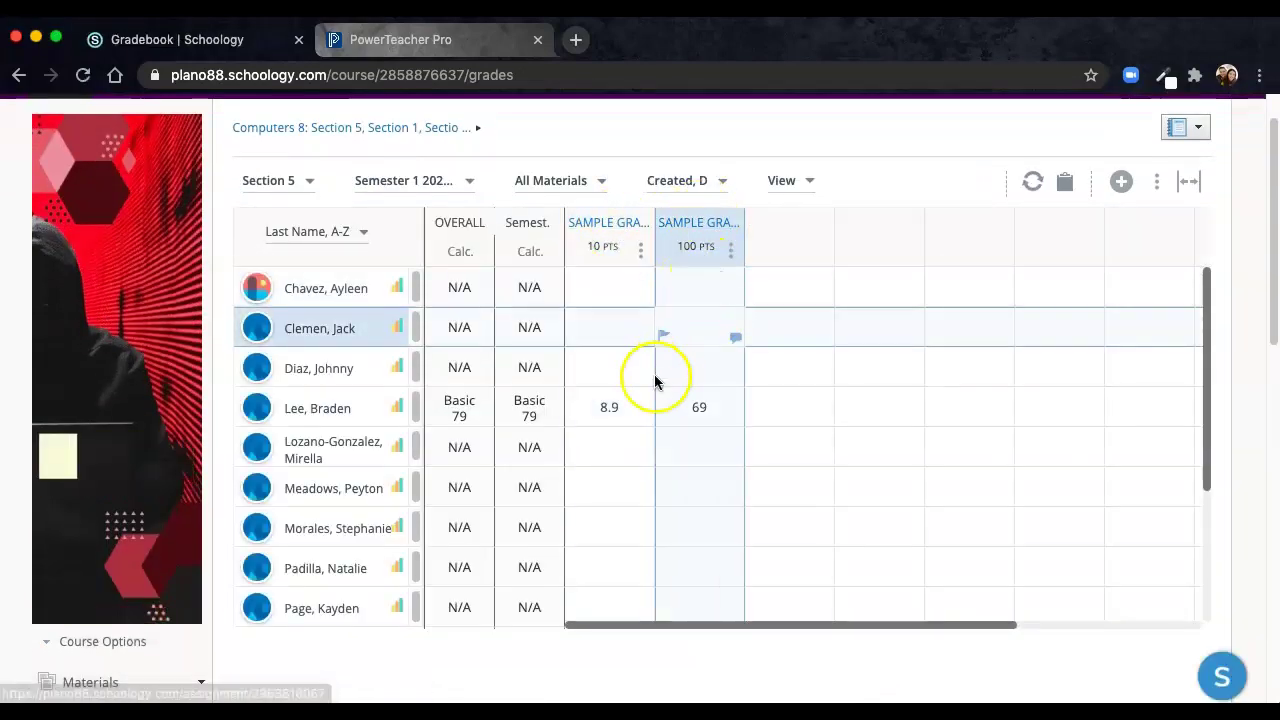
pyautogui.click(705, 406)
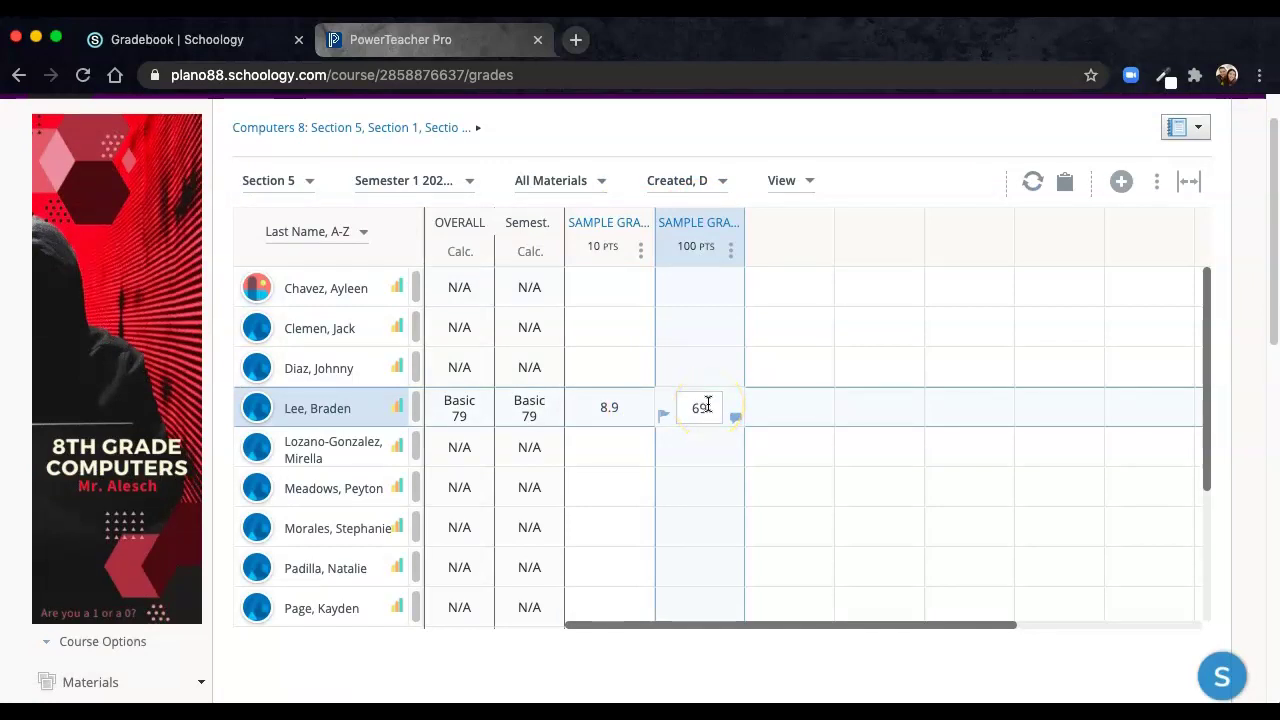
pyautogui.click(425, 44)
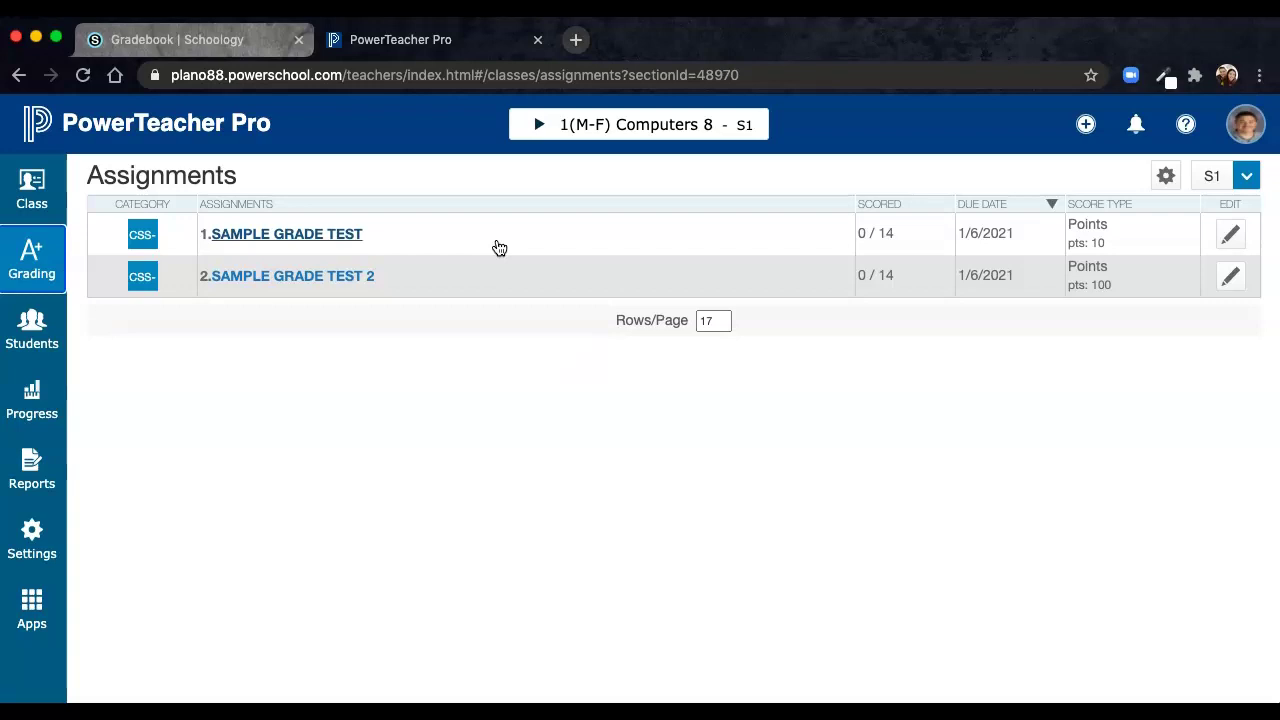
pyautogui.click(223, 43)
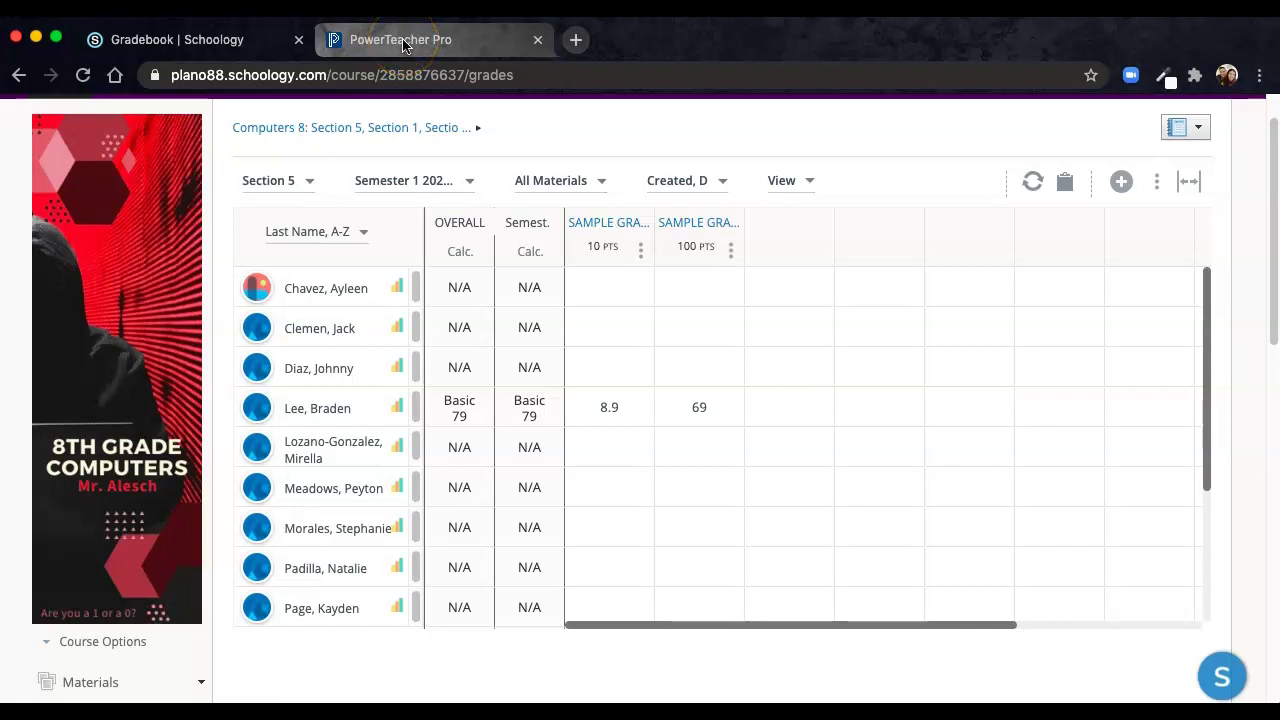
pyautogui.click(403, 42)
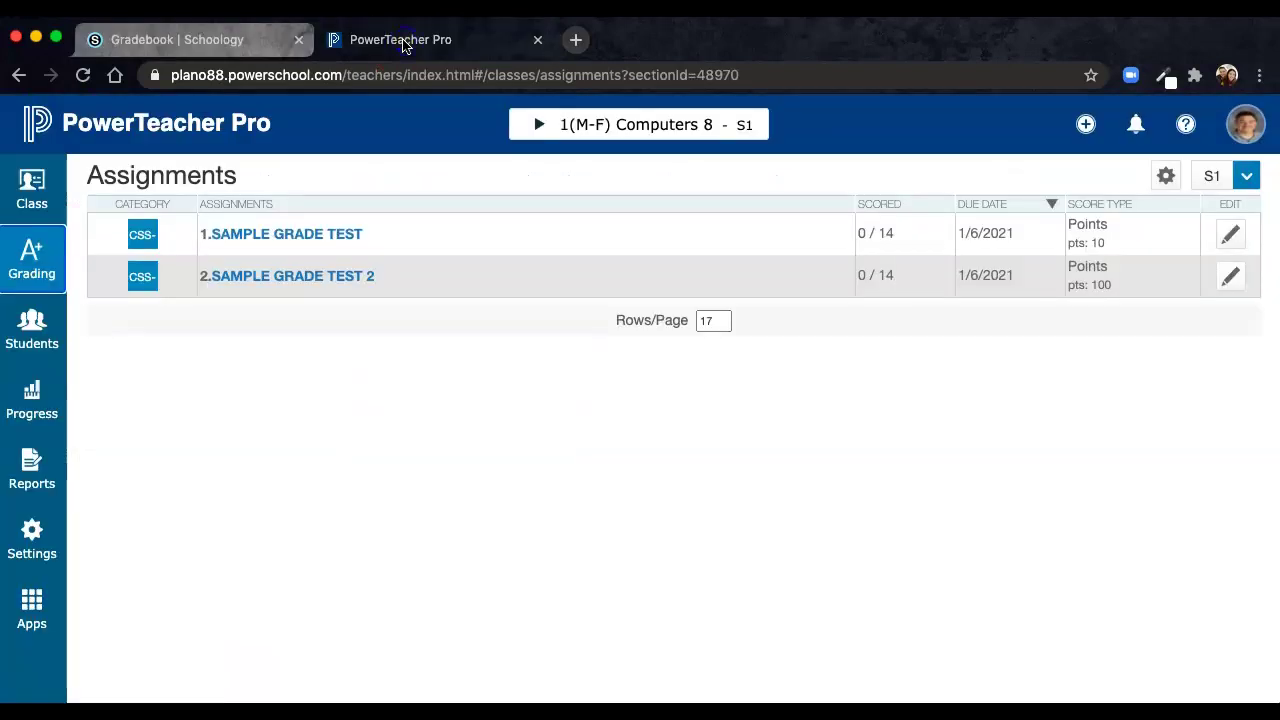